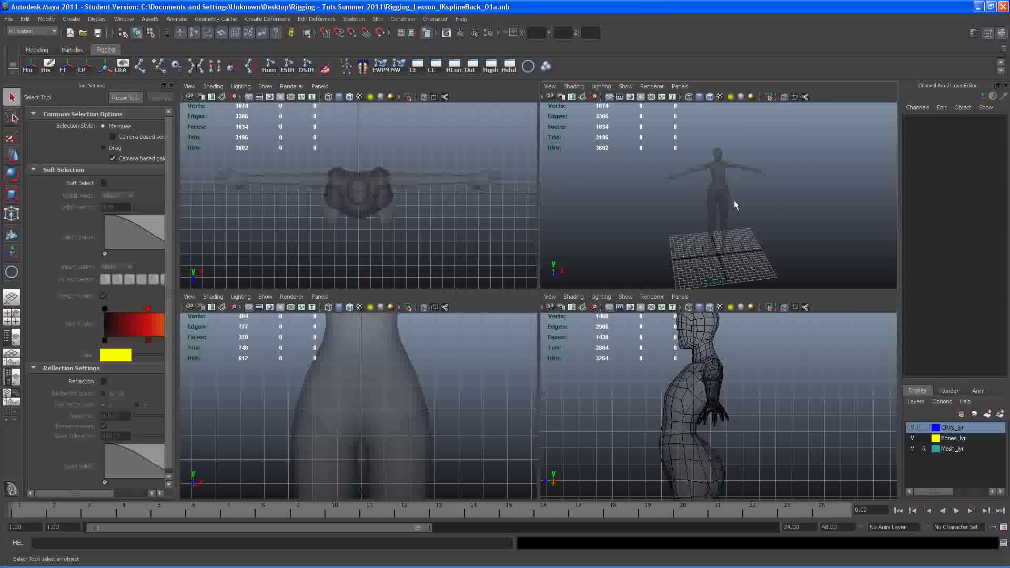
- Start a joint chain with a root joint on the pelvis centre line at Y 19 and four spine joints up the back in side view
click(140, 67)
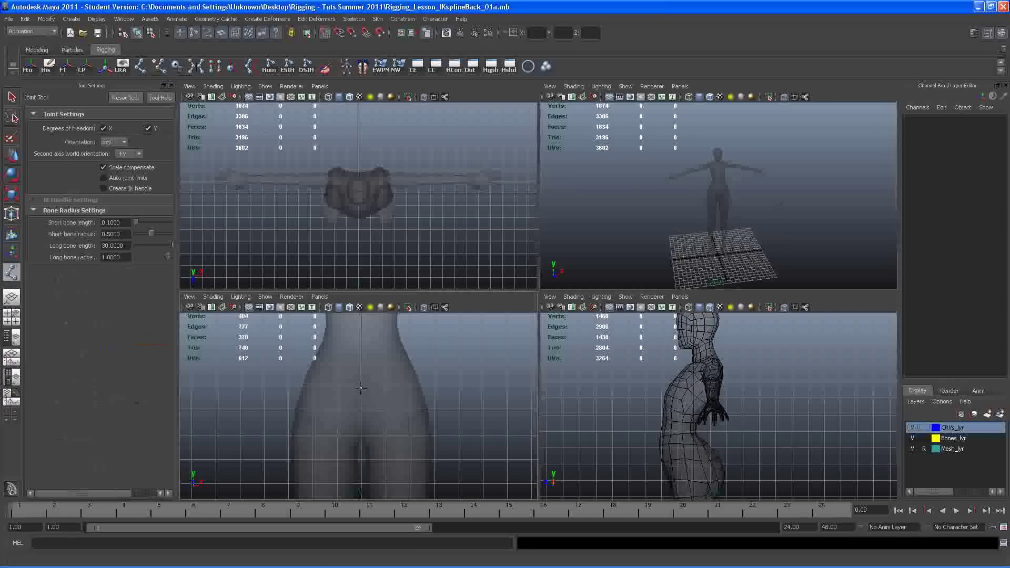
click(361, 387)
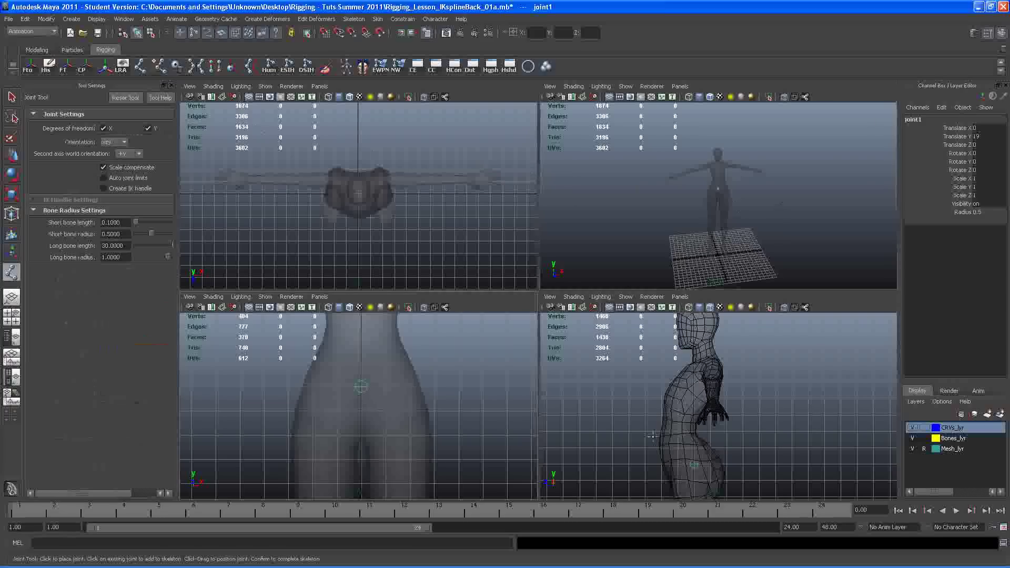
alt+drag(653, 436, 707, 423)
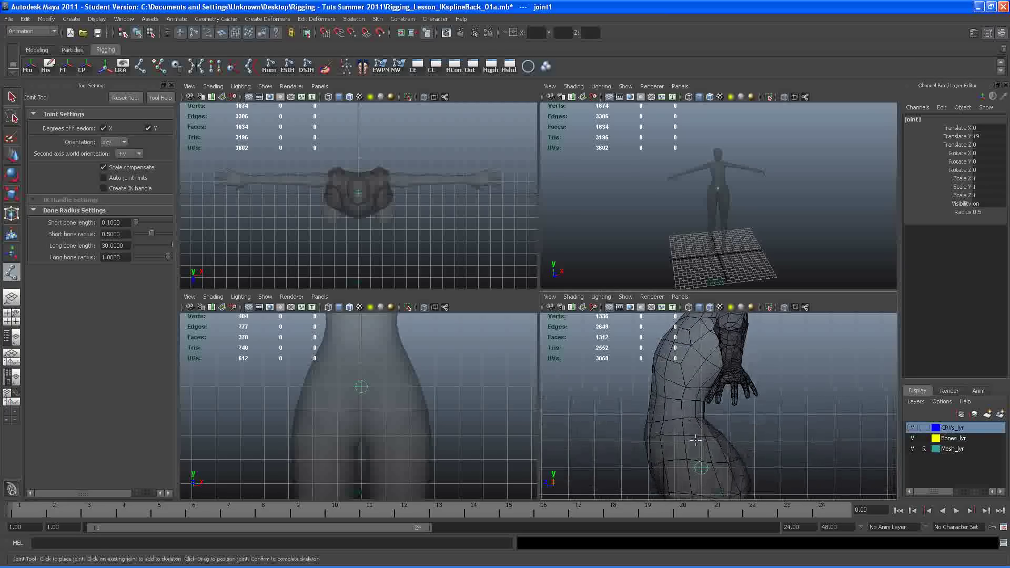
click(692, 425)
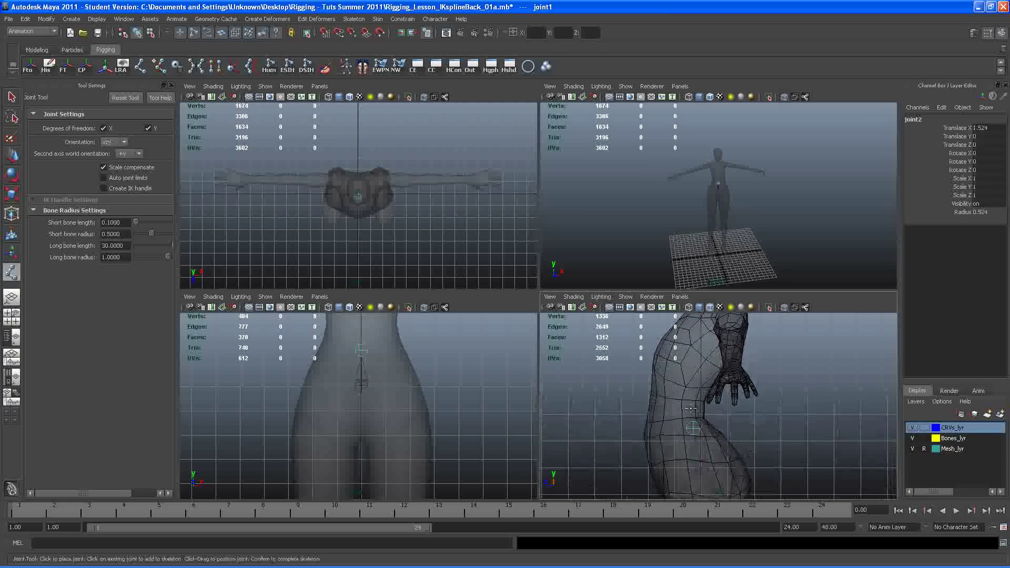
click(690, 406)
click(694, 382)
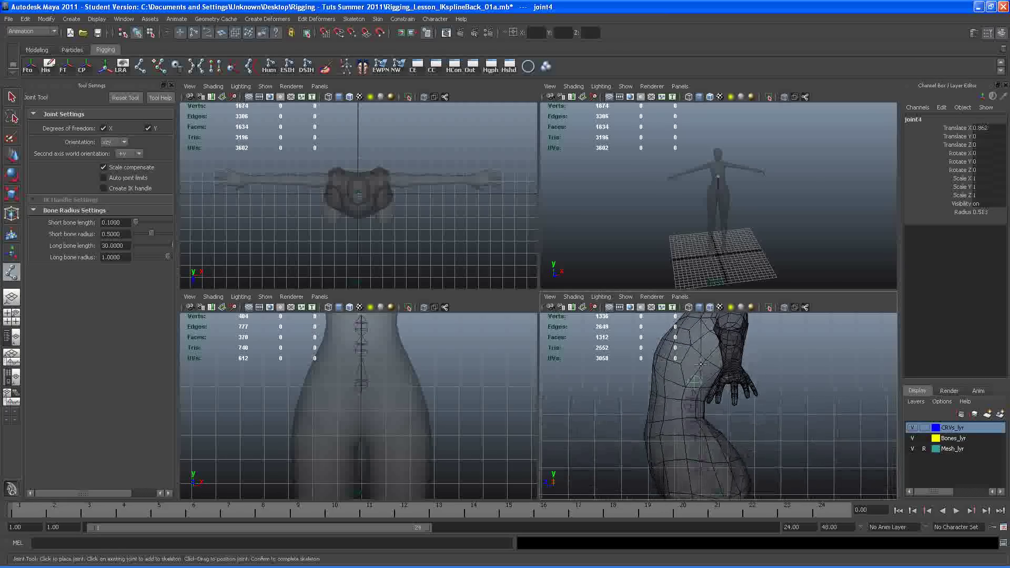
click(703, 357)
- Continue the chain with five more joints through the upper back, neck and base of the skull to the head's top, and complete it
alt+middle_drag(703, 358, 684, 388)
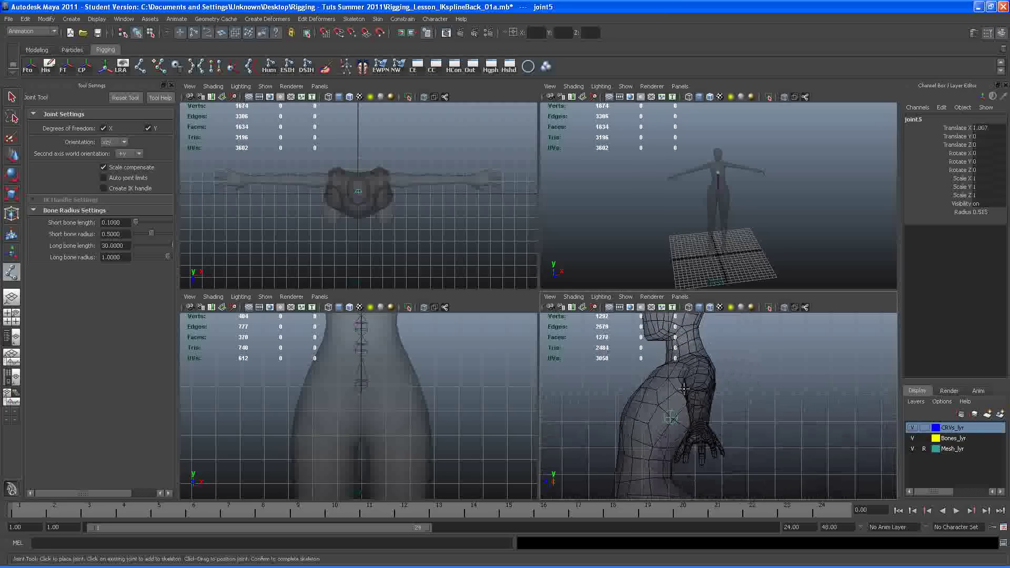
click(683, 388)
click(687, 367)
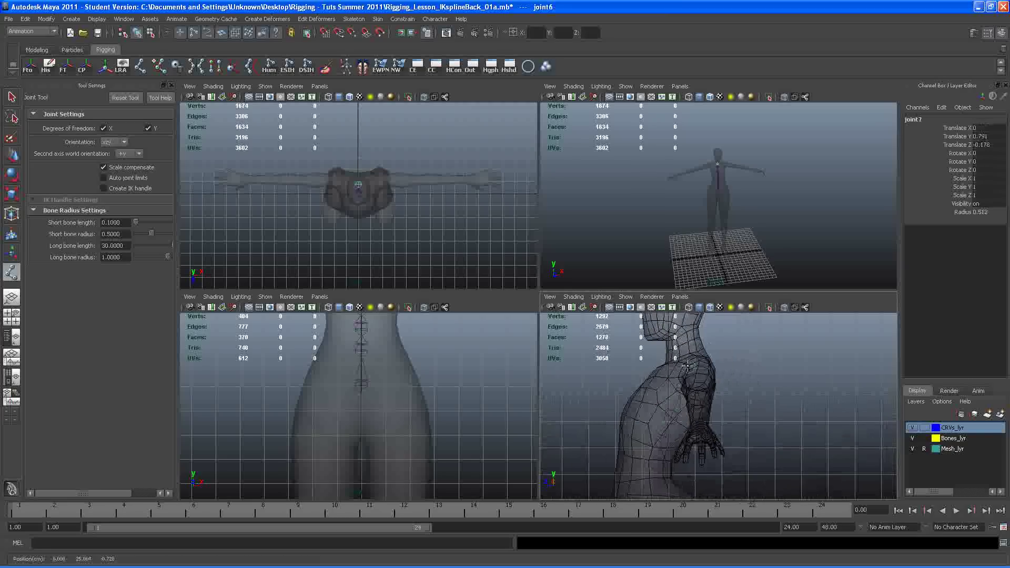
click(690, 351)
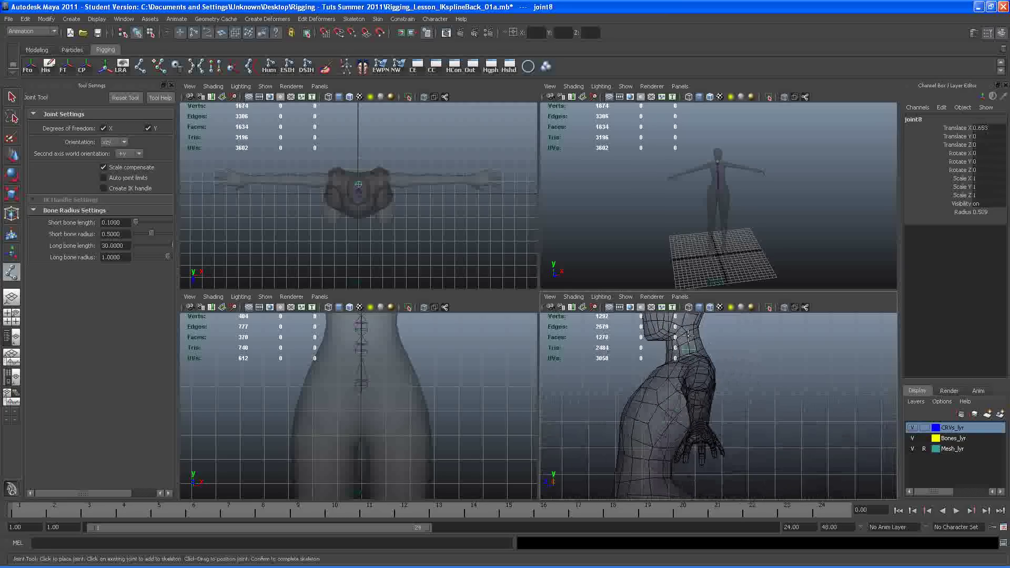
click(689, 331)
alt+middle_drag(687, 330, 688, 423)
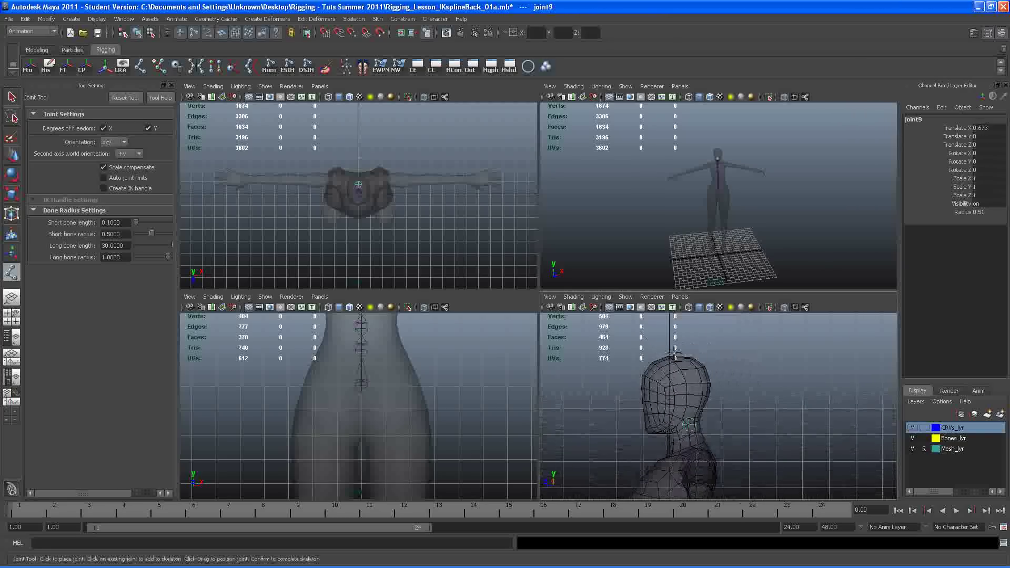
click(674, 352)
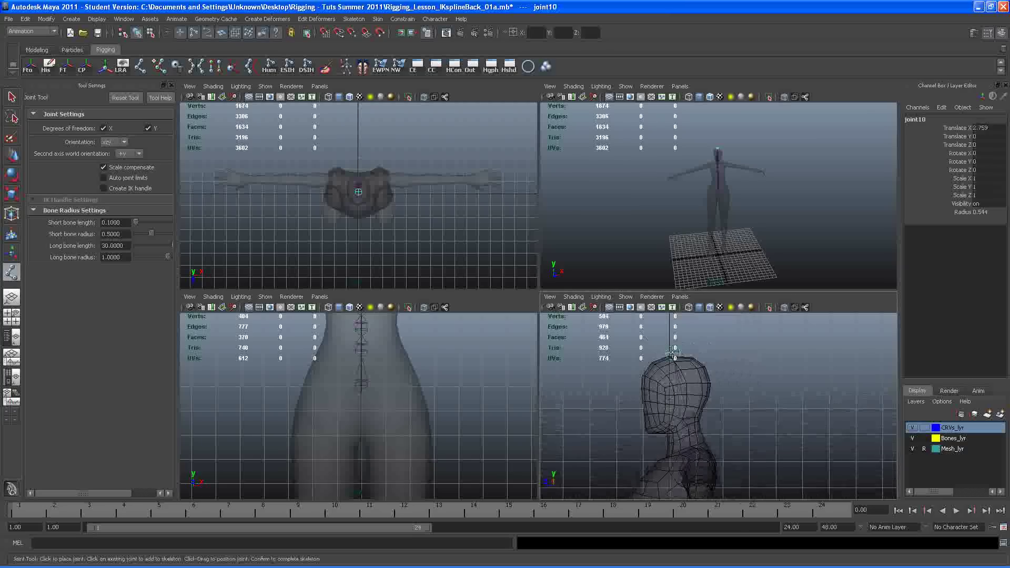
key(q)
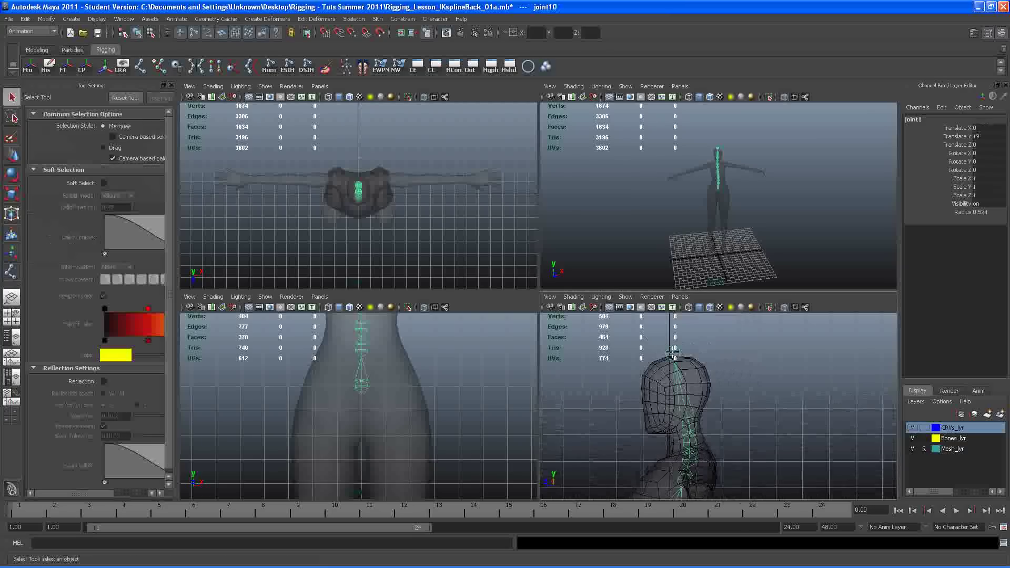
- Create an IK Spline handle from the first joint above the pelvis root to the seventh joint, near the neck's base
alt+middle_drag(658, 450, 694, 402)
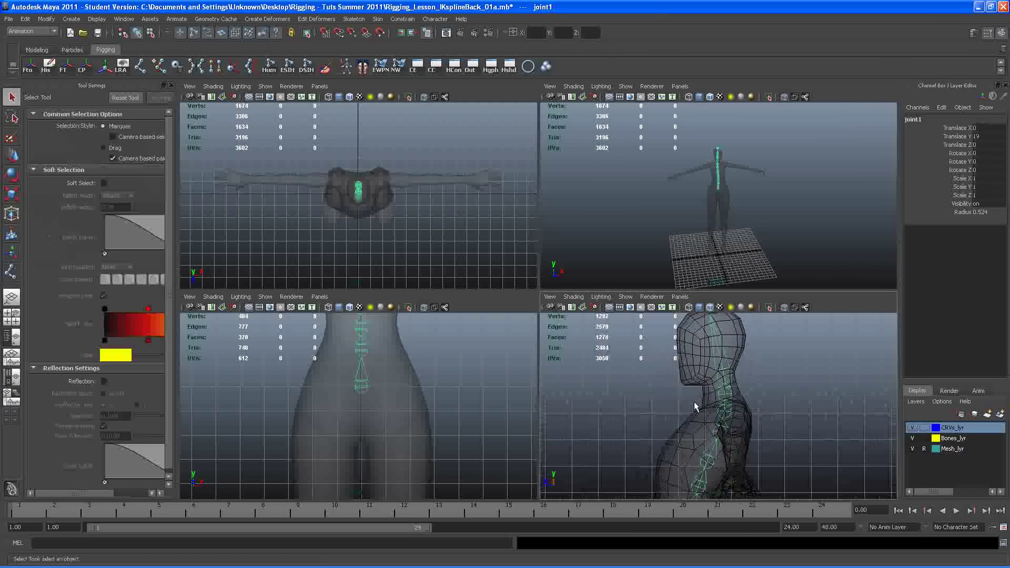
scroll(695, 404, down, 1)
alt+middle_drag(717, 466, 674, 448)
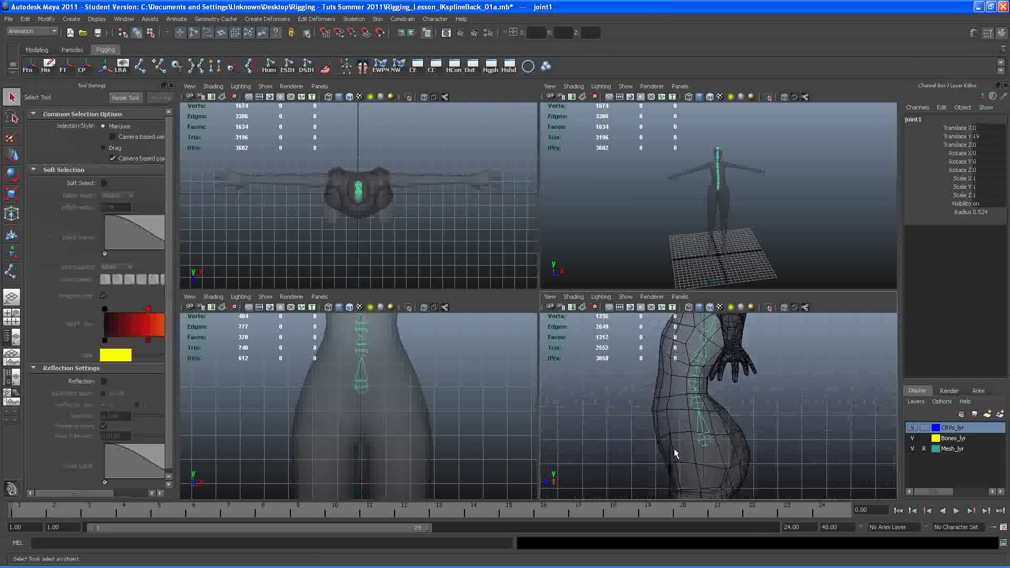
alt+middle_drag(668, 399, 653, 410)
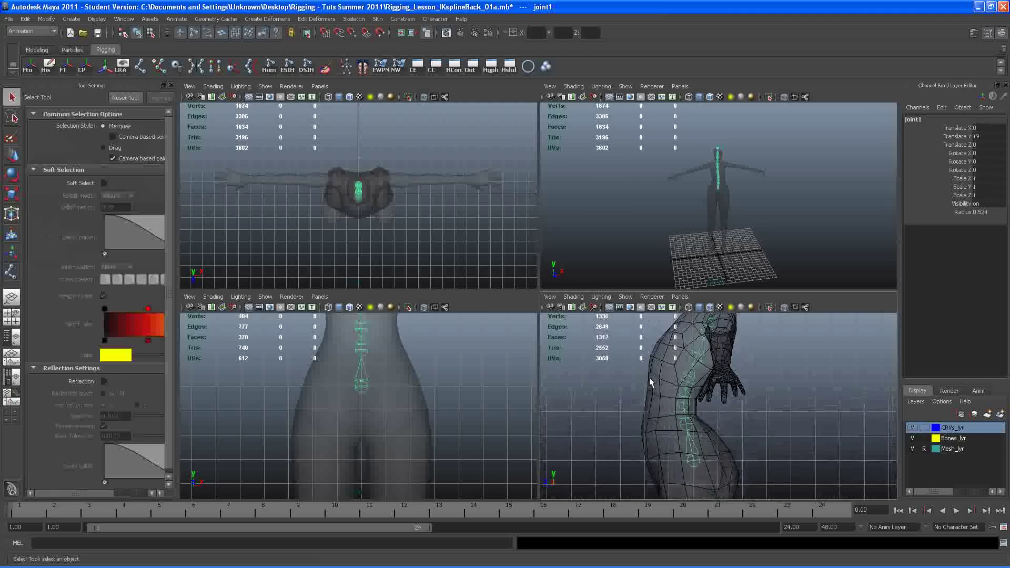
click(250, 66)
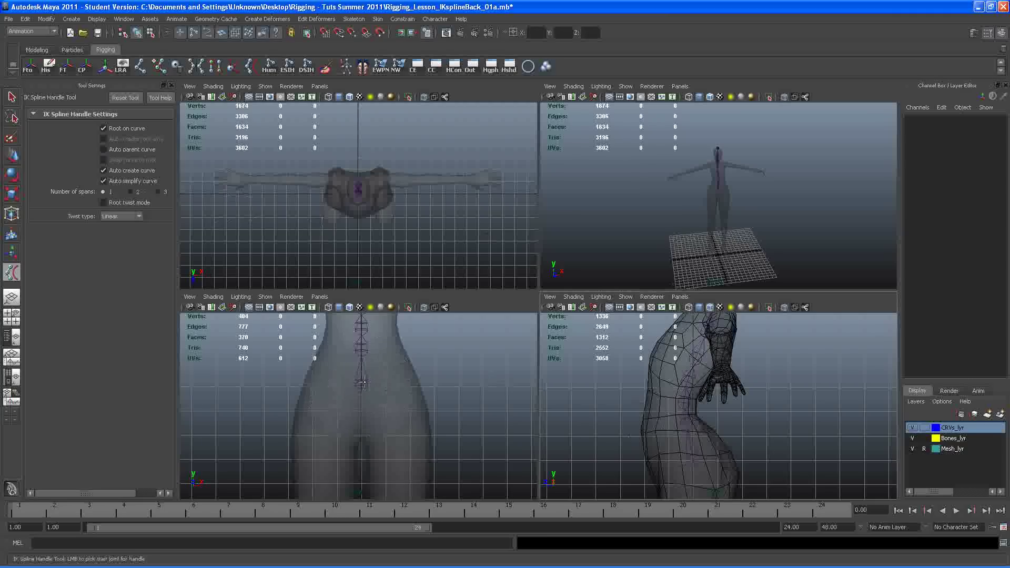
scroll(385, 356, down, 3)
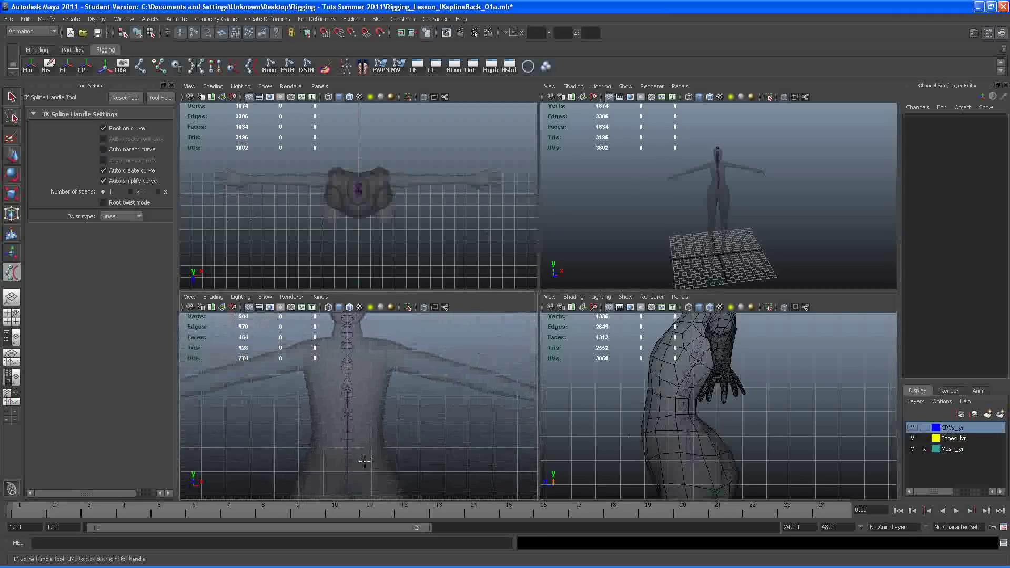
scroll(362, 458, up, 3)
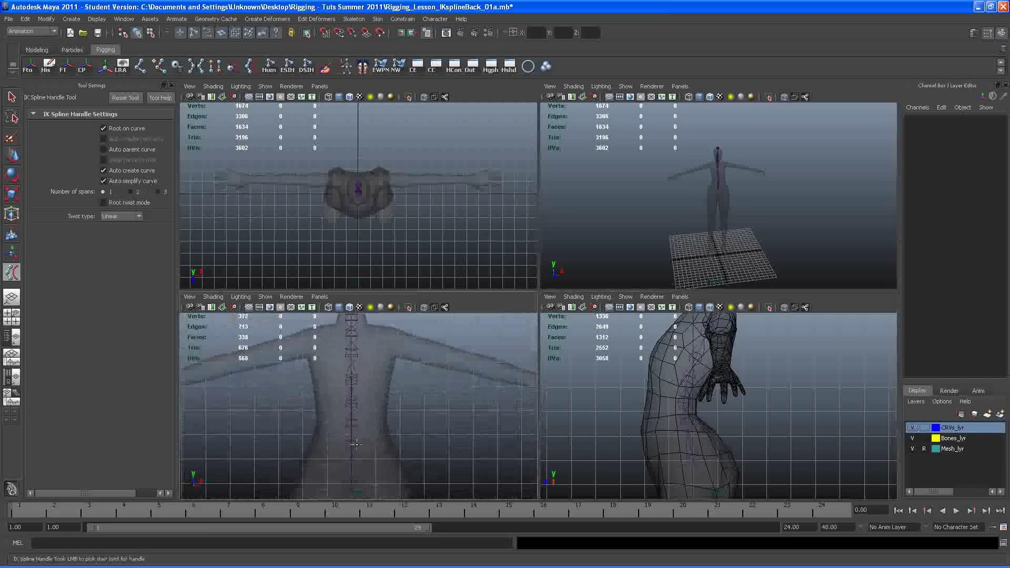
click(356, 444)
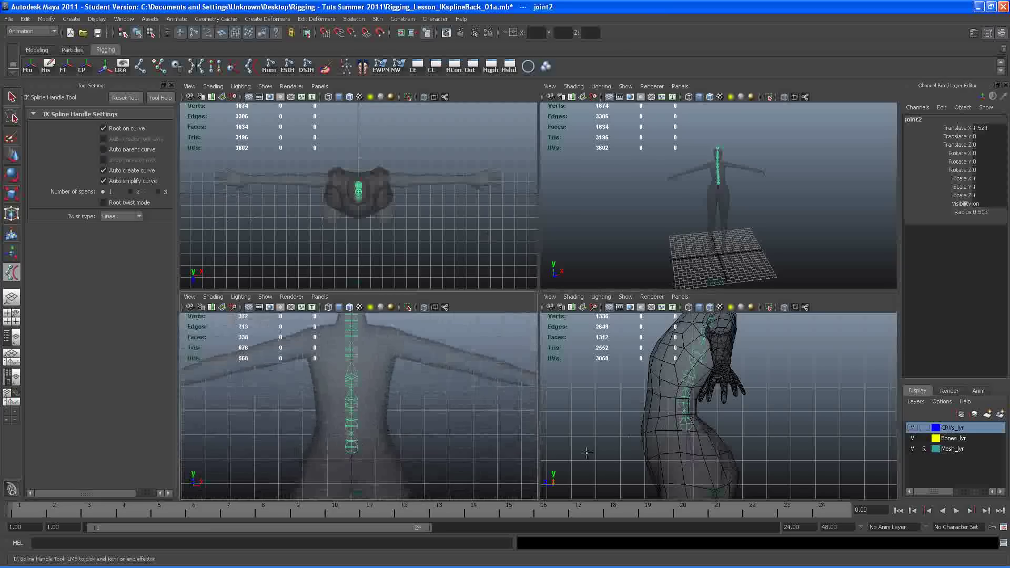
alt+middle_drag(734, 382, 719, 436)
scroll(374, 404, down, 3)
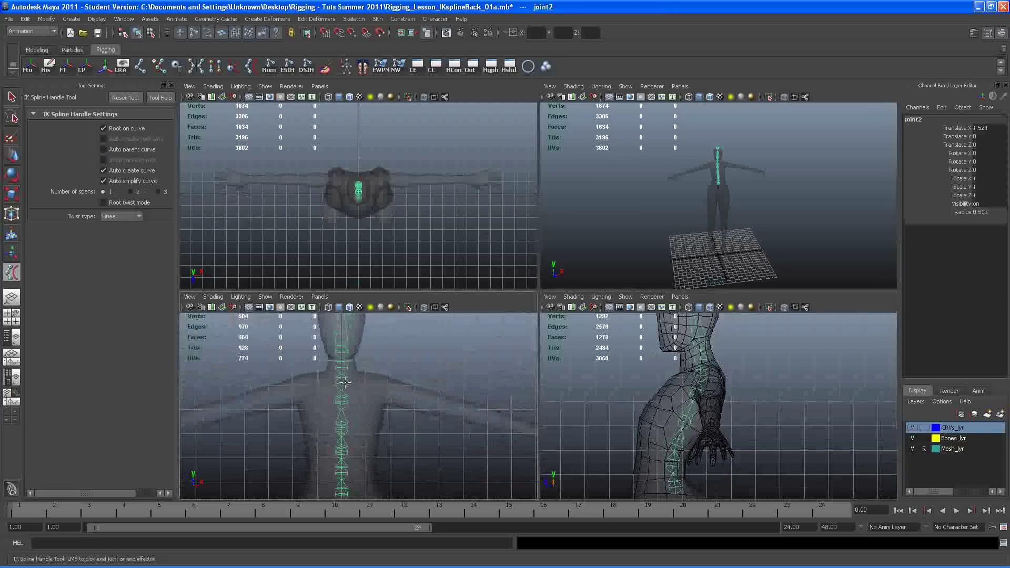
click(345, 383)
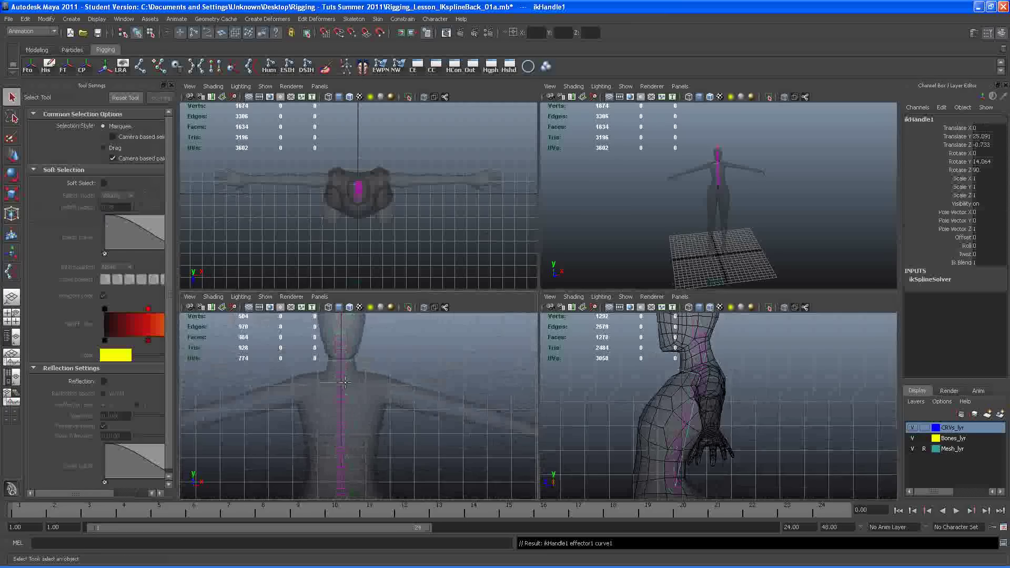
- Hide the IK handles and joints in the front view
click(266, 297)
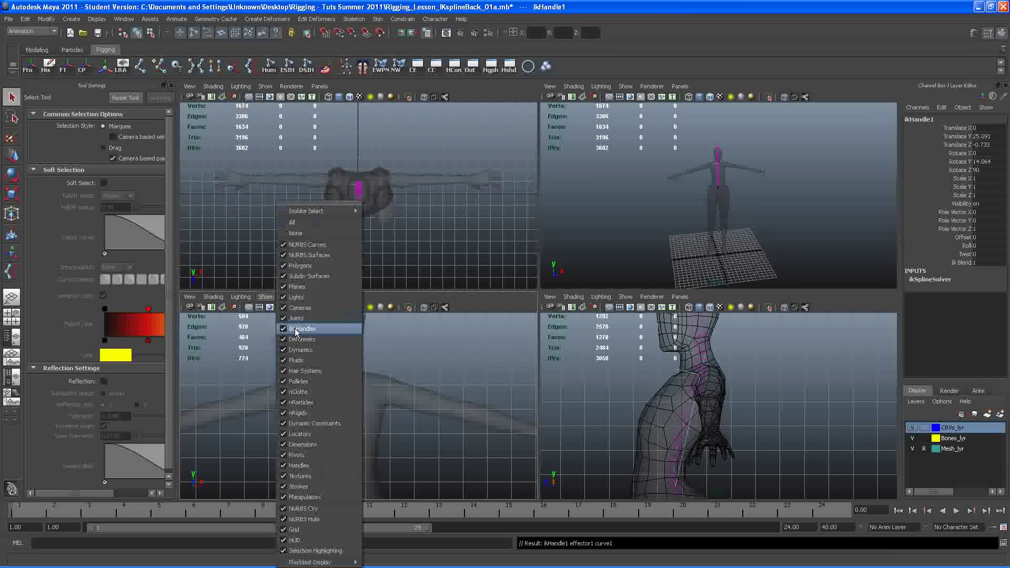
click(291, 330)
click(266, 297)
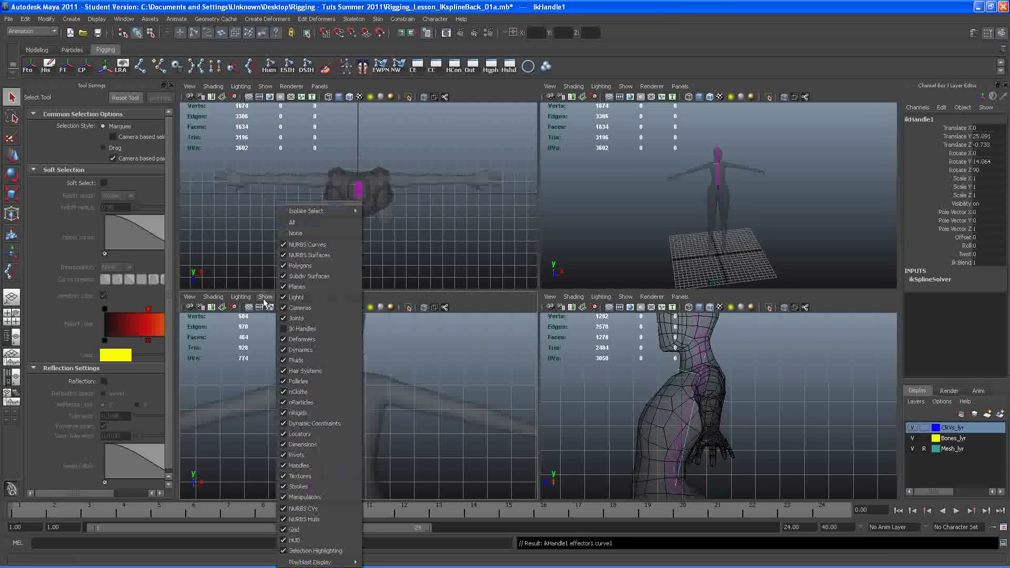
click(291, 321)
alt+middle_drag(371, 439, 377, 388)
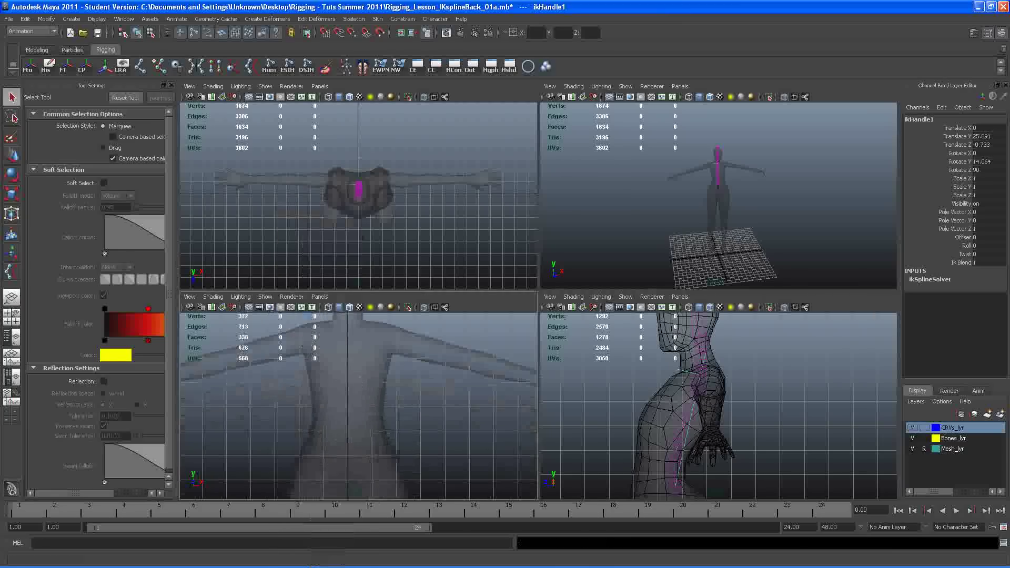
- Select curve1 in the Hypergraph and create a cluster deformer on its lower two control vertices
drag(969, 223, 5, 229)
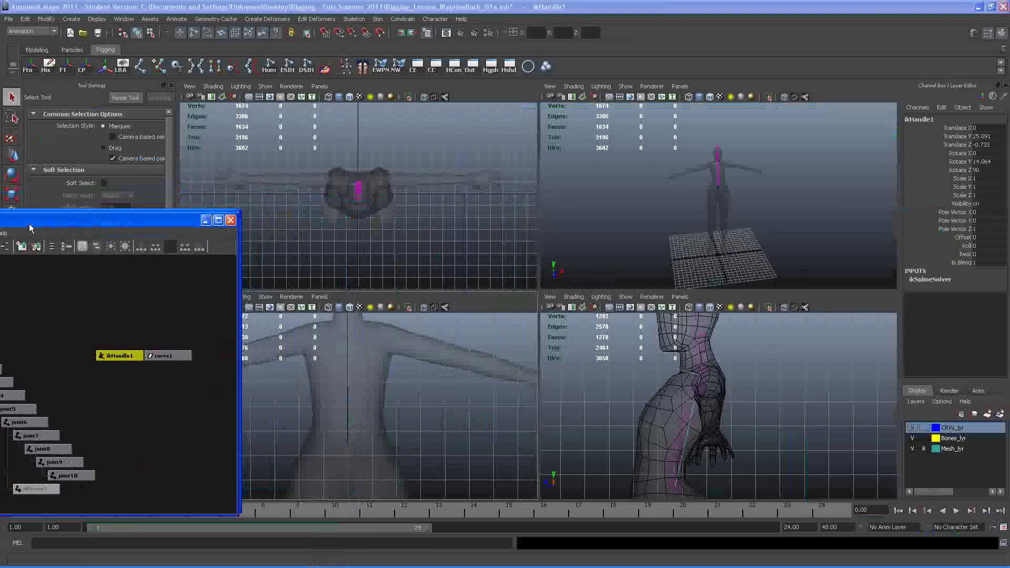
click(163, 357)
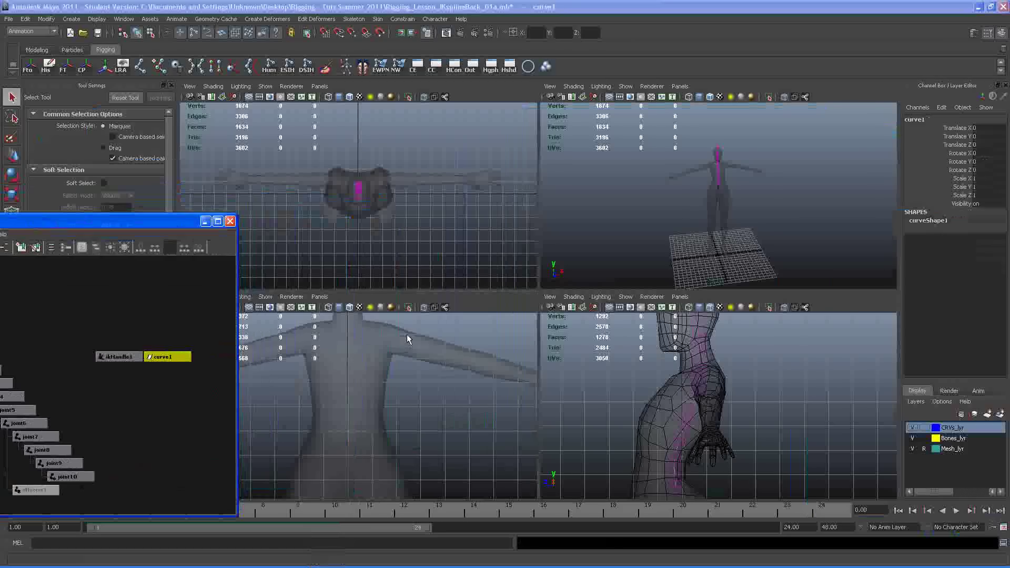
right_drag(437, 382, 393, 381)
alt+middle_drag(393, 381, 442, 389)
right_drag(442, 389, 441, 390)
drag(364, 388, 417, 452)
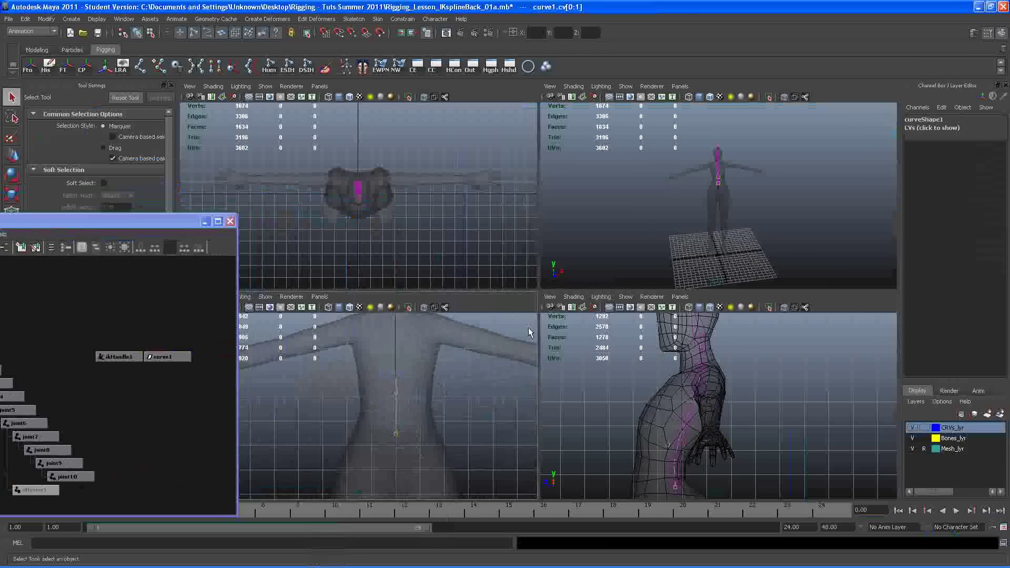
scroll(690, 220, up, 5)
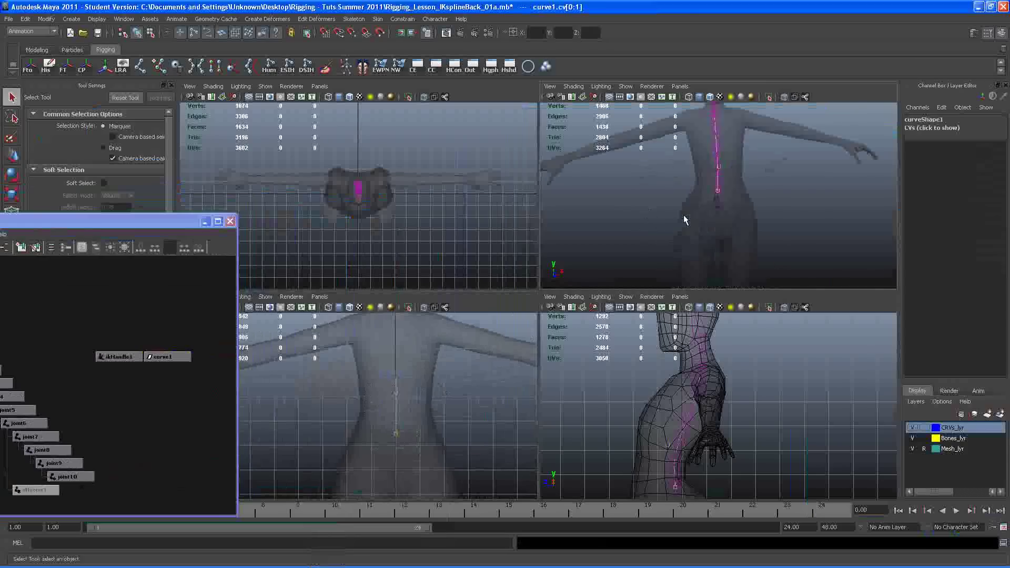
alt+right_drag(684, 216, 725, 228)
alt+drag(724, 227, 668, 197)
alt+right_drag(668, 198, 736, 212)
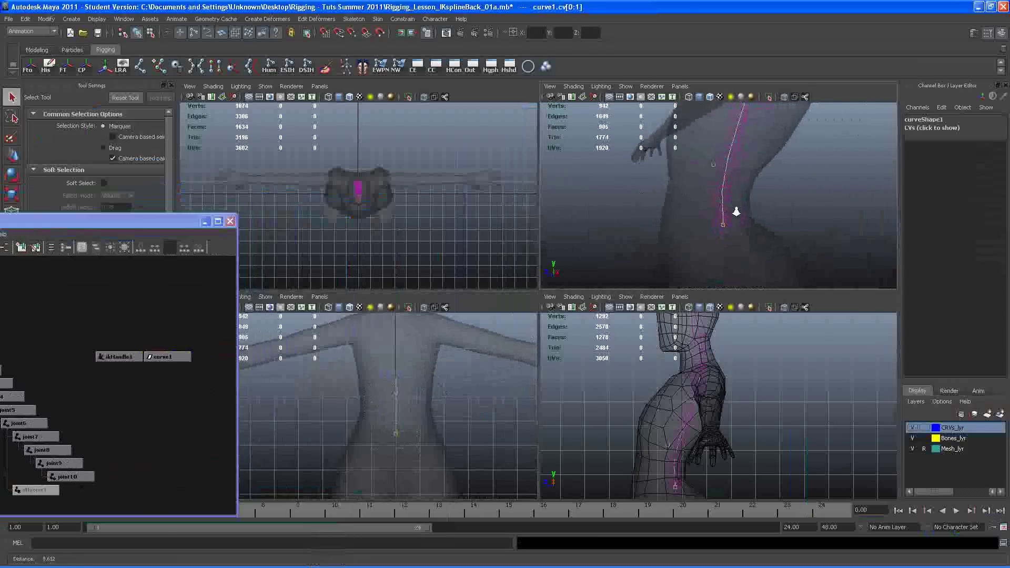
alt+drag(736, 212, 701, 210)
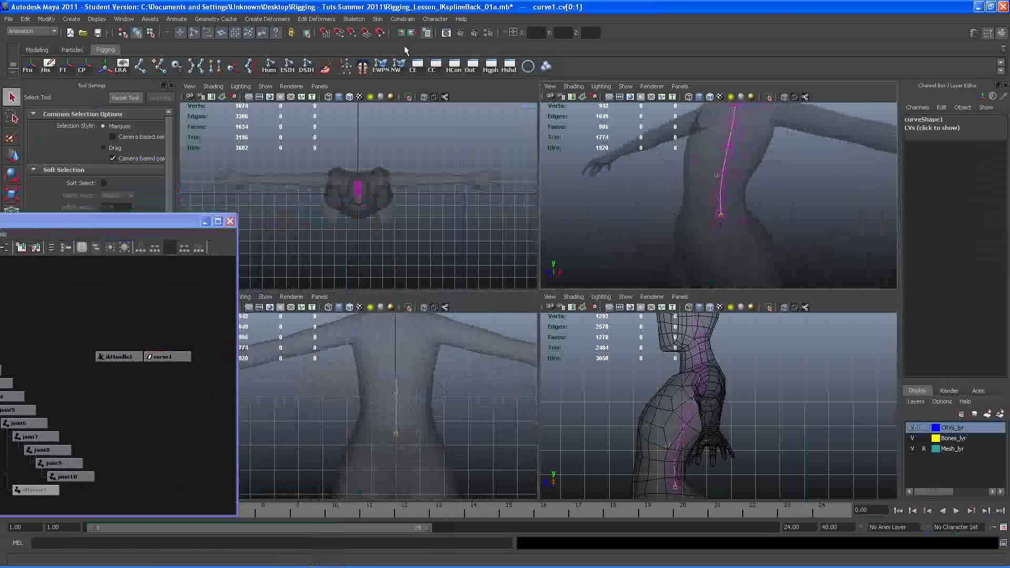
click(282, 20)
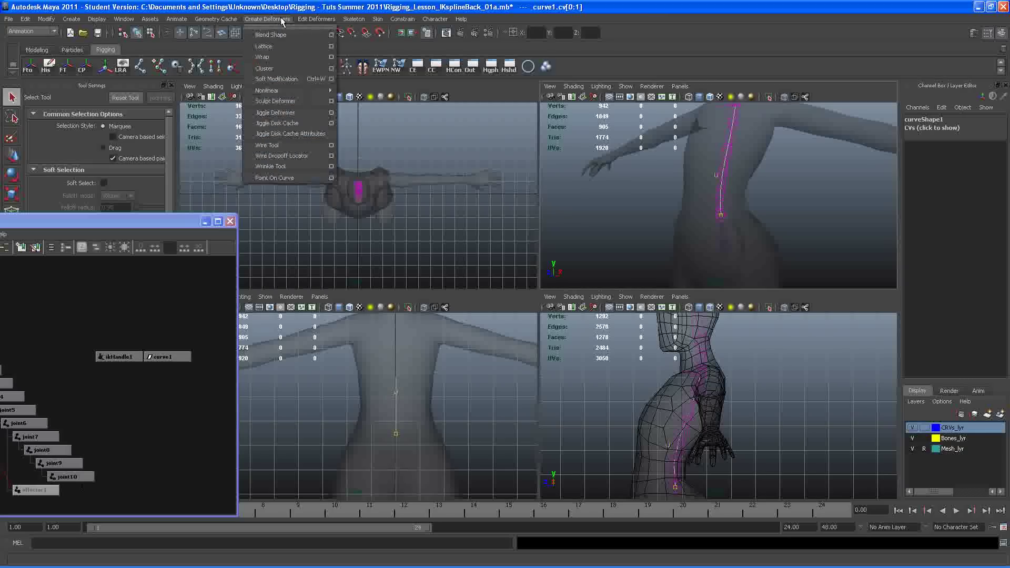
click(280, 71)
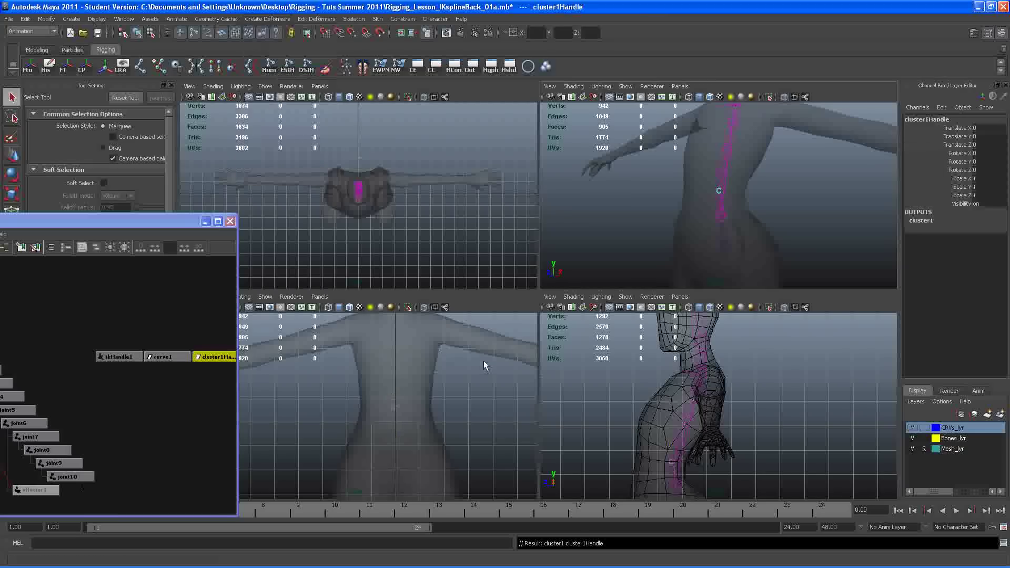
- Select curve1 in the Hypergraph and create a cluster deformer on its upper two control vertices
click(164, 357)
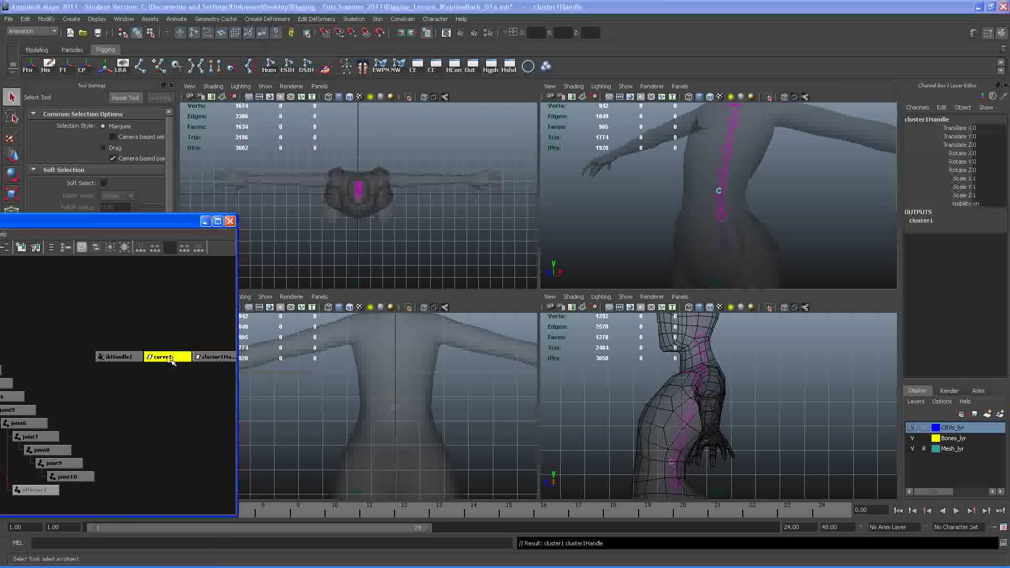
right_click(626, 206)
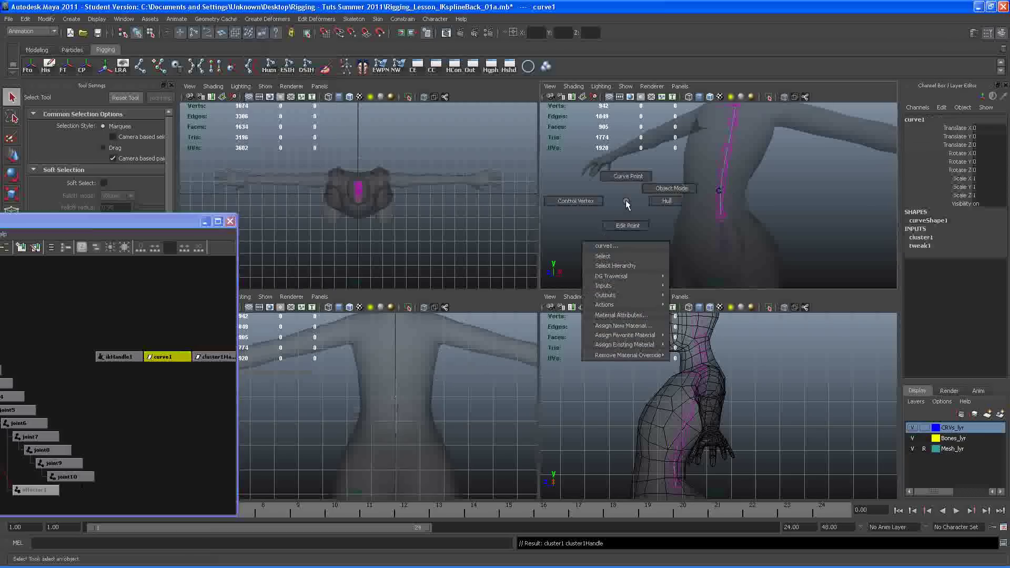
click(567, 203)
alt+middle_drag(426, 378, 406, 412)
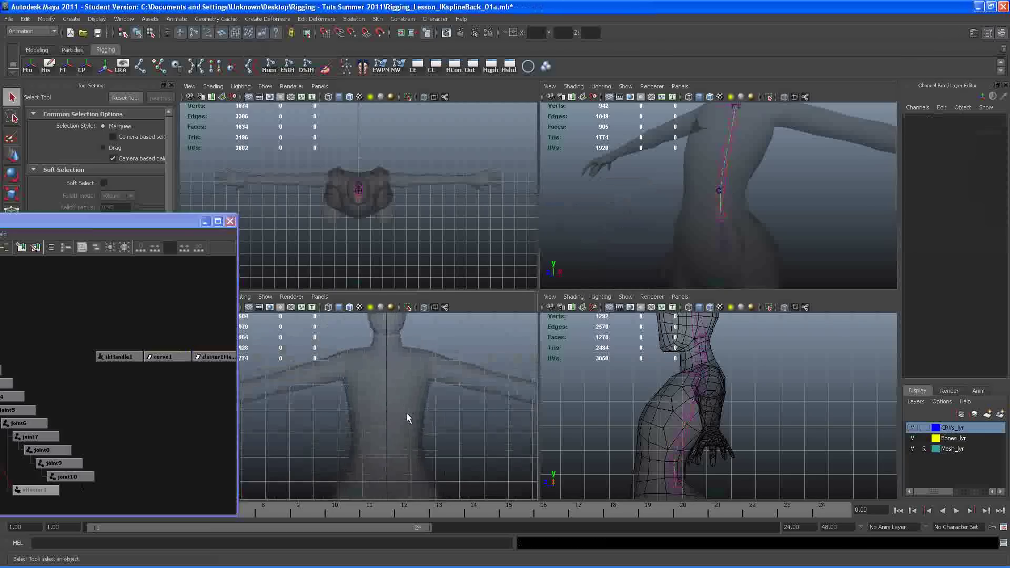
drag(350, 356, 392, 400)
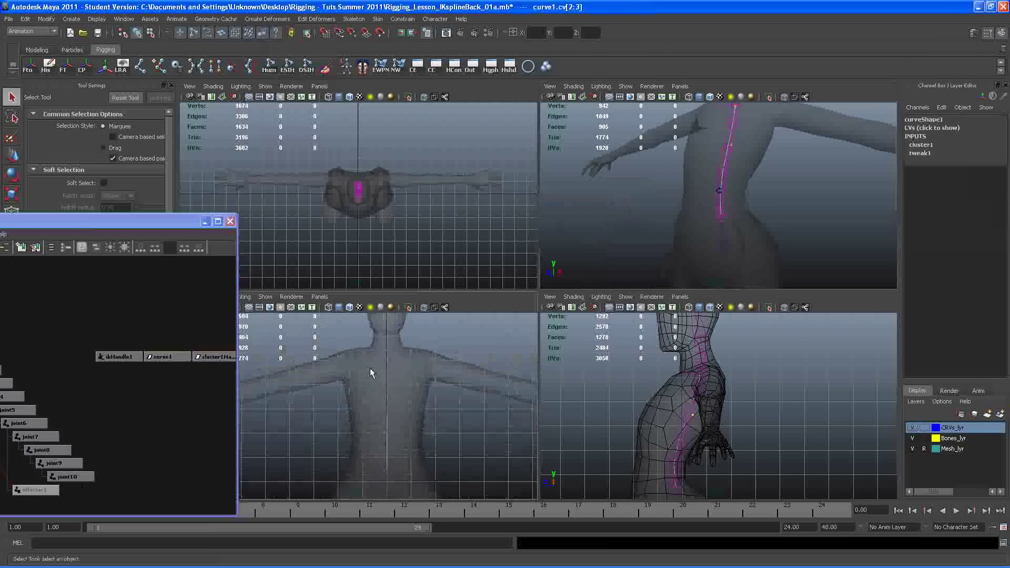
mouse_move(692, 162)
alt+right_down()
mouse_move(699, 189)
mouse_move(708, 168)
alt+right_up()
alt+drag(707, 168, 734, 226)
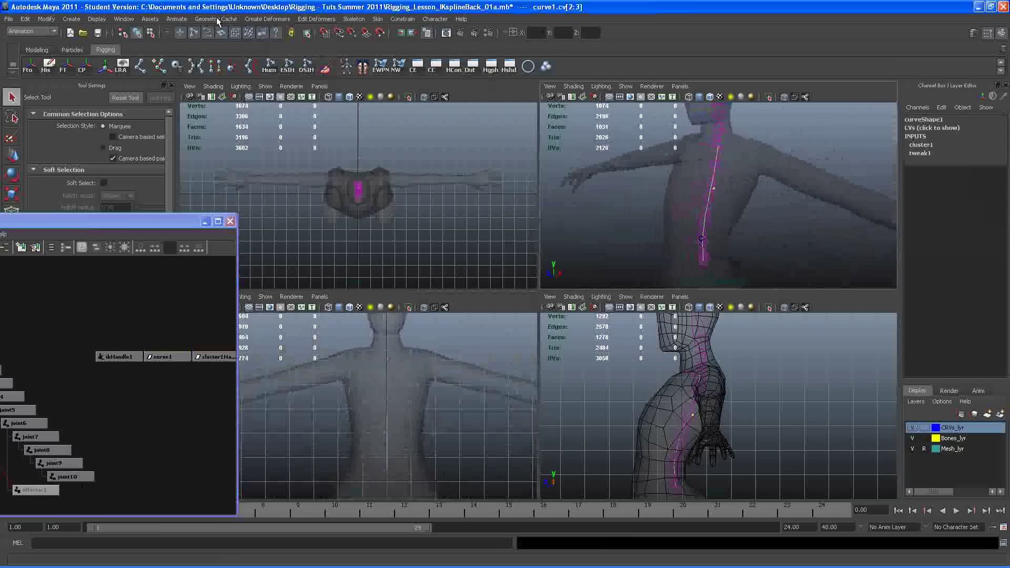
click(267, 17)
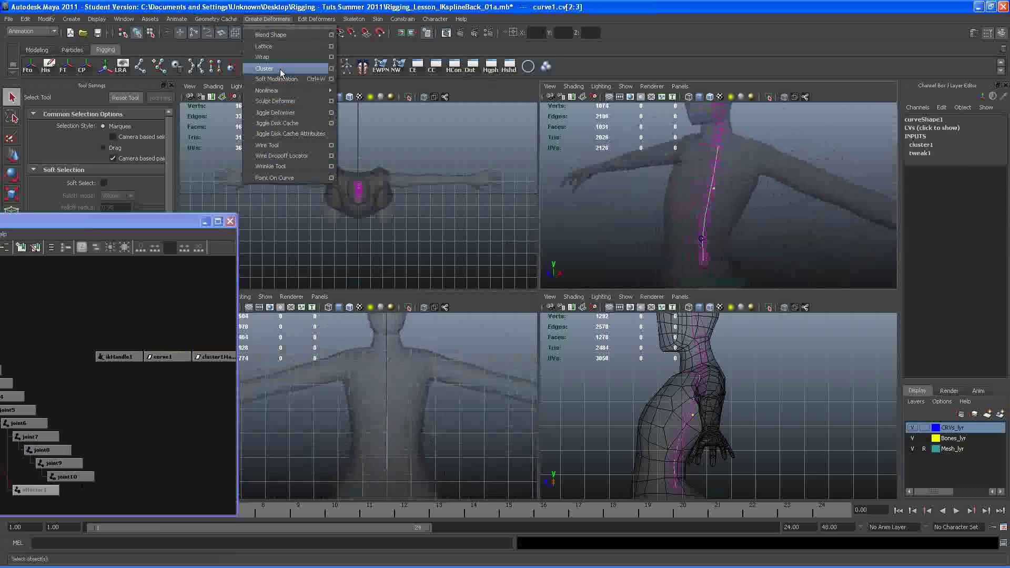
click(280, 68)
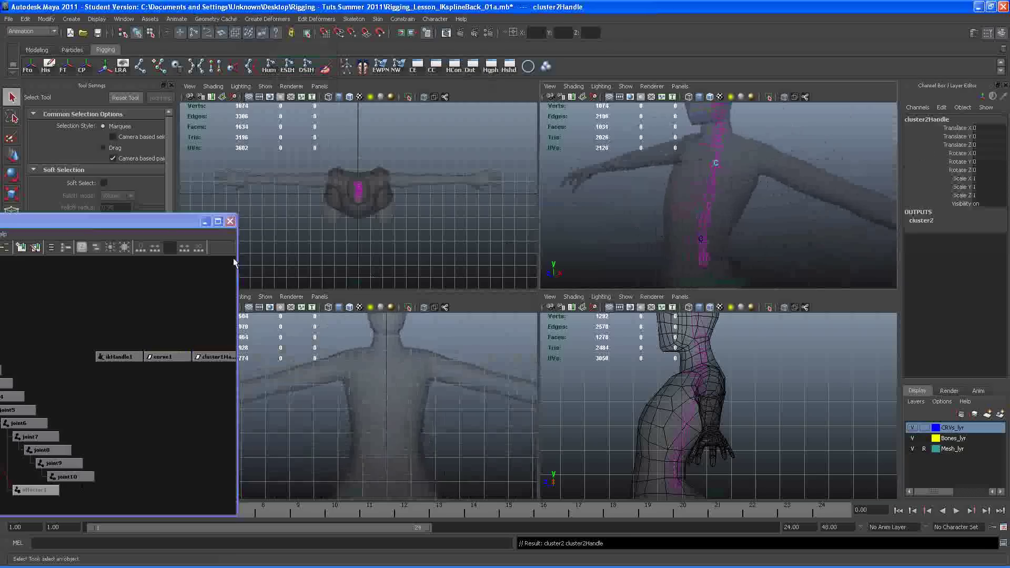
- Create an empty group in the Hypergraph and parent ikHandle1 and curve1 under it
drag(177, 222, 503, 196)
scroll(453, 290, up, 2)
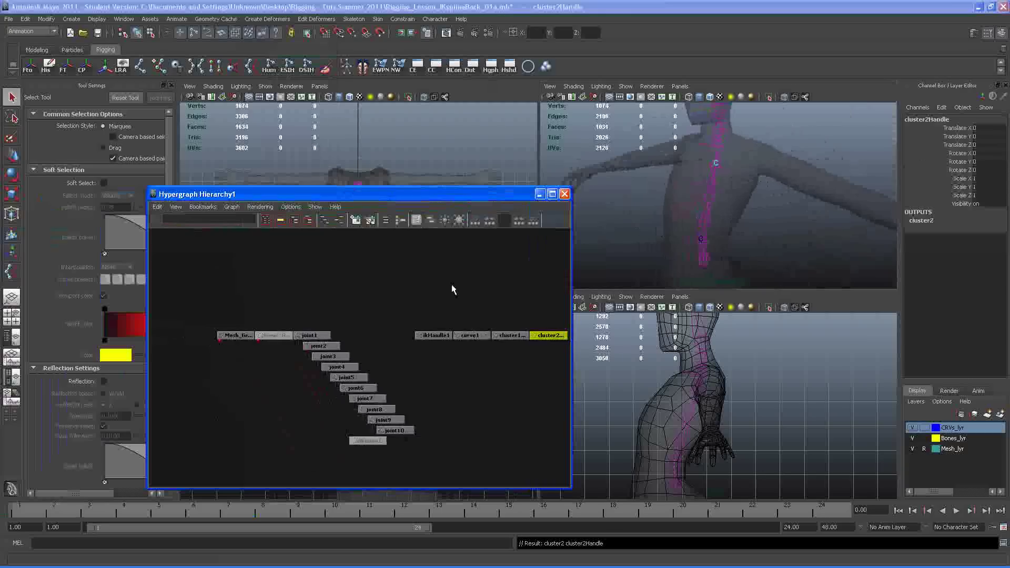
scroll(402, 293, up, 3)
click(413, 367)
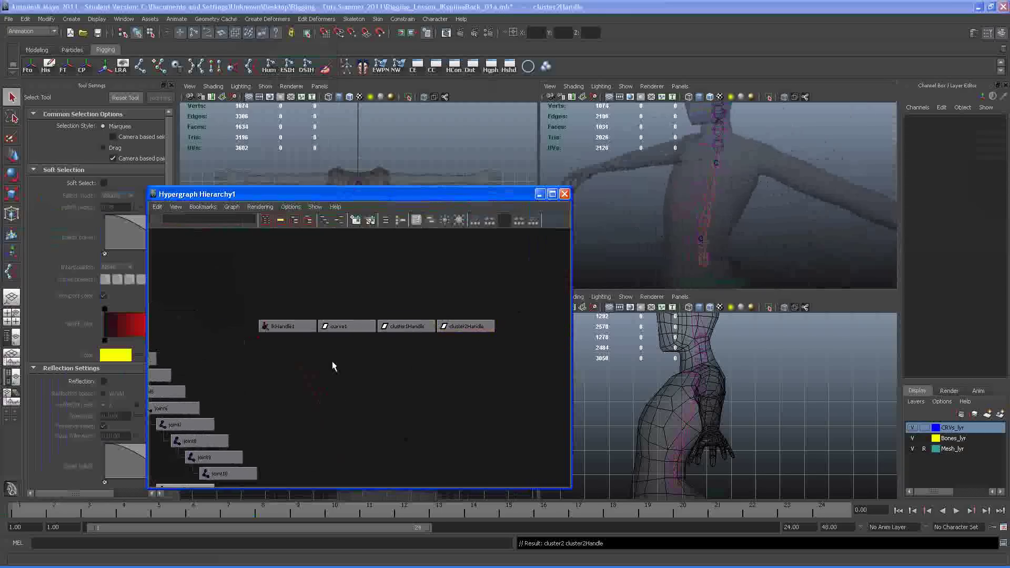
key(ctrl+g)
scroll(394, 370, down, 1)
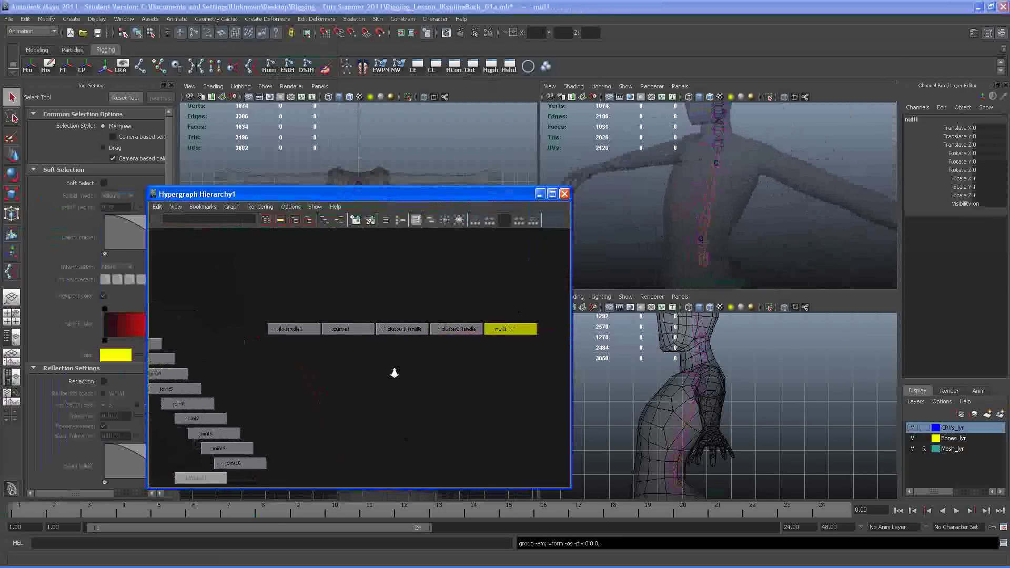
alt+middle_drag(395, 372, 373, 384)
drag(245, 331, 314, 367)
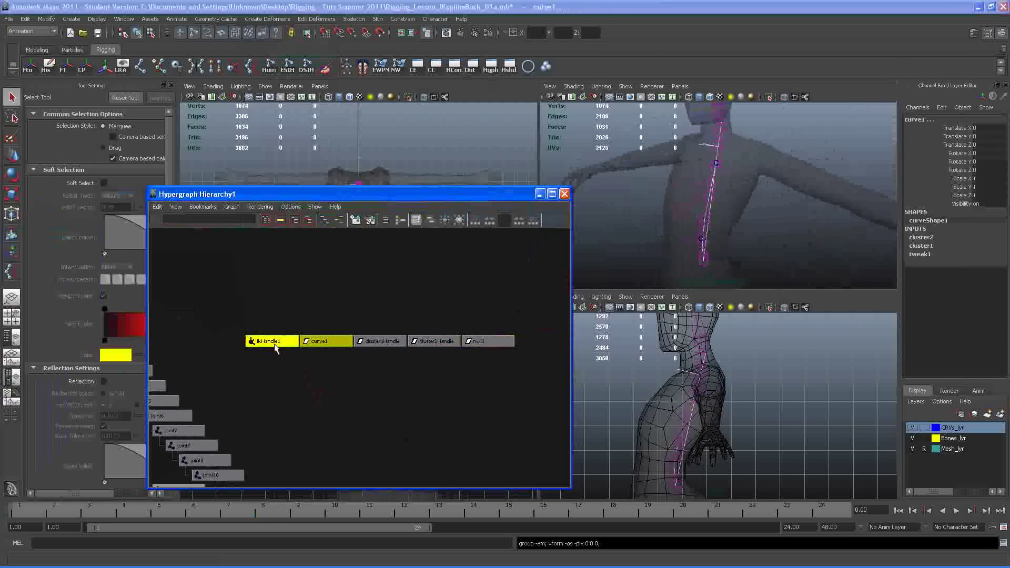
middle_drag(500, 342, 495, 342)
click(462, 305)
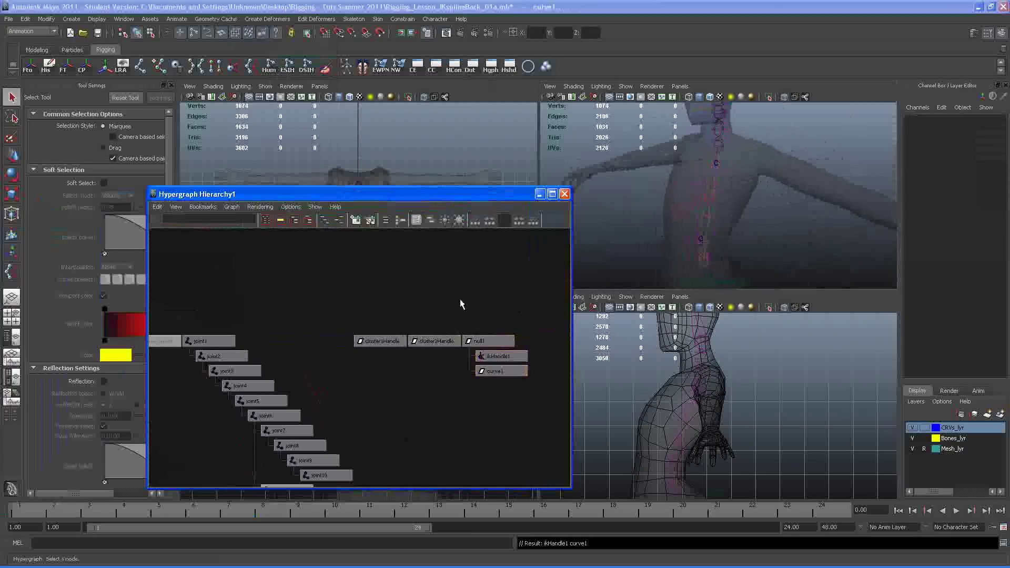
drag(450, 197, 51, 271)
click(620, 225)
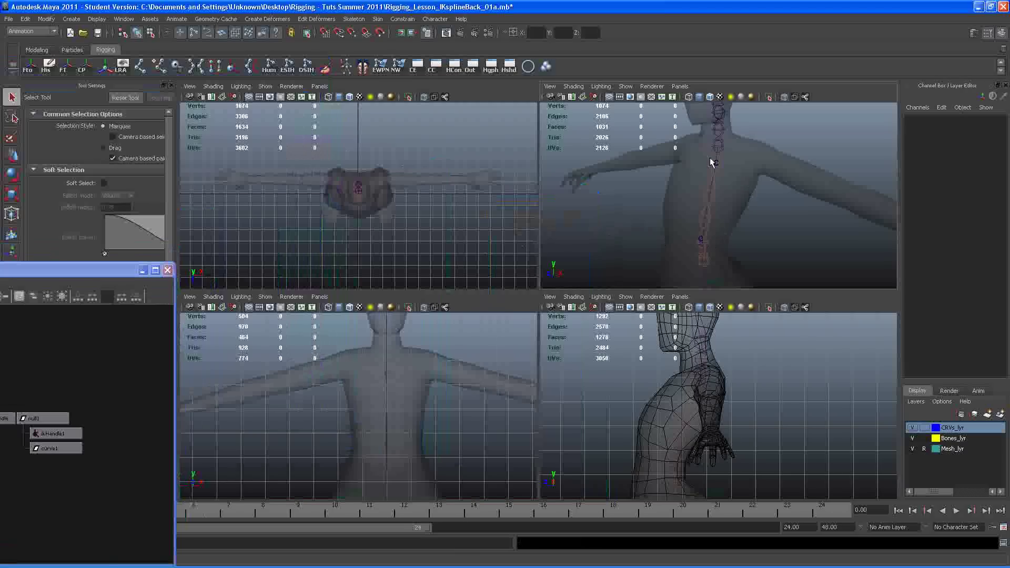
- Draw a NURBS circle in the top view, hide the Mesh_lyr layer and snap the circle to the pelvis root joint
click(527, 65)
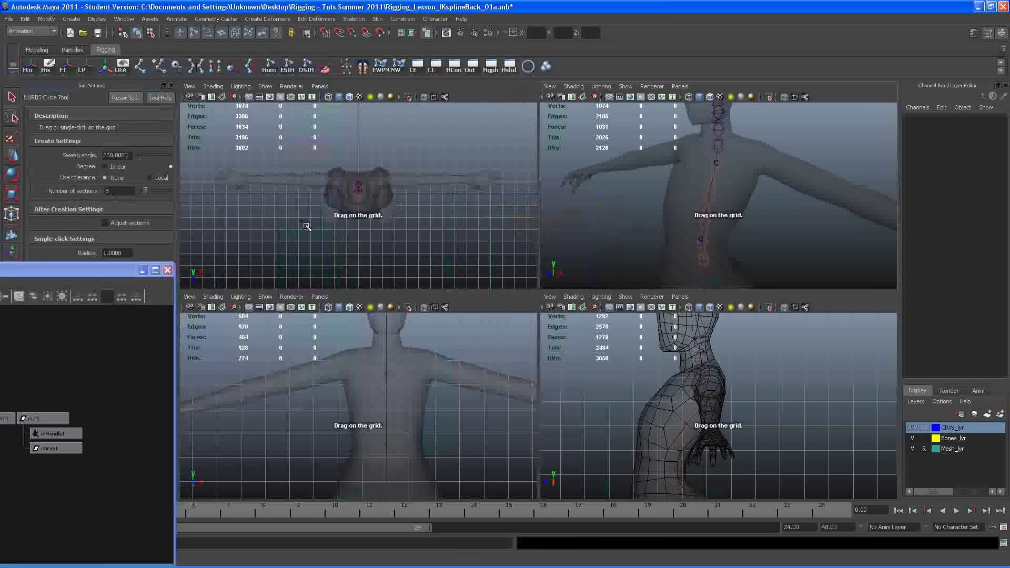
drag(266, 176, 312, 224)
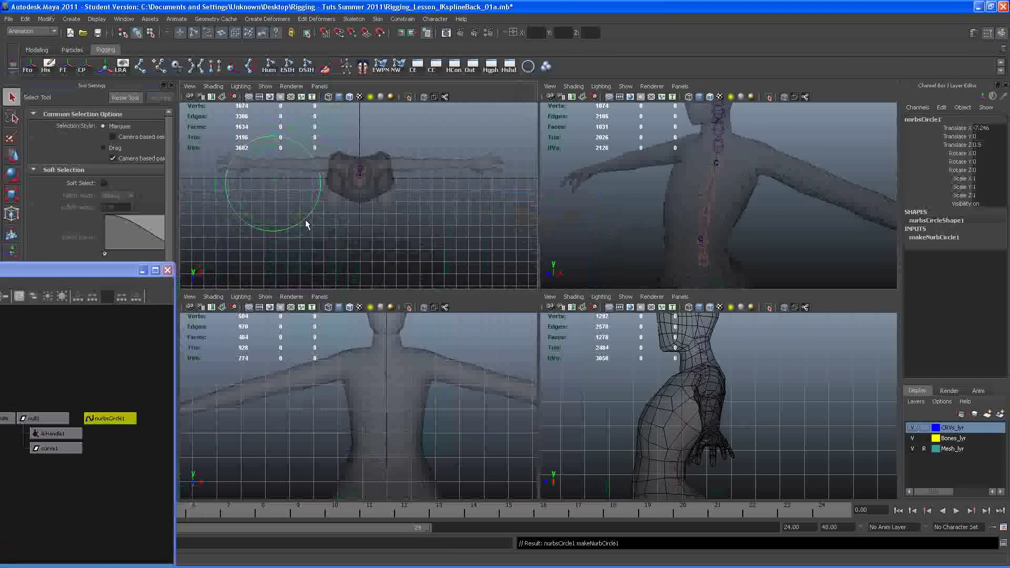
click(913, 449)
key(w)
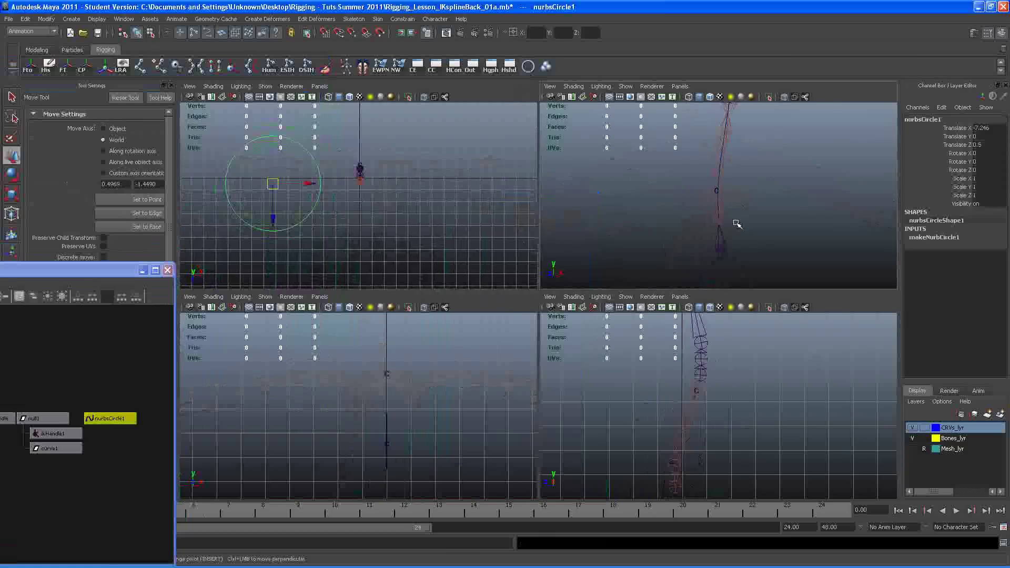
key(v)
middle_drag(726, 239, 726, 251)
alt+drag(729, 248, 707, 212)
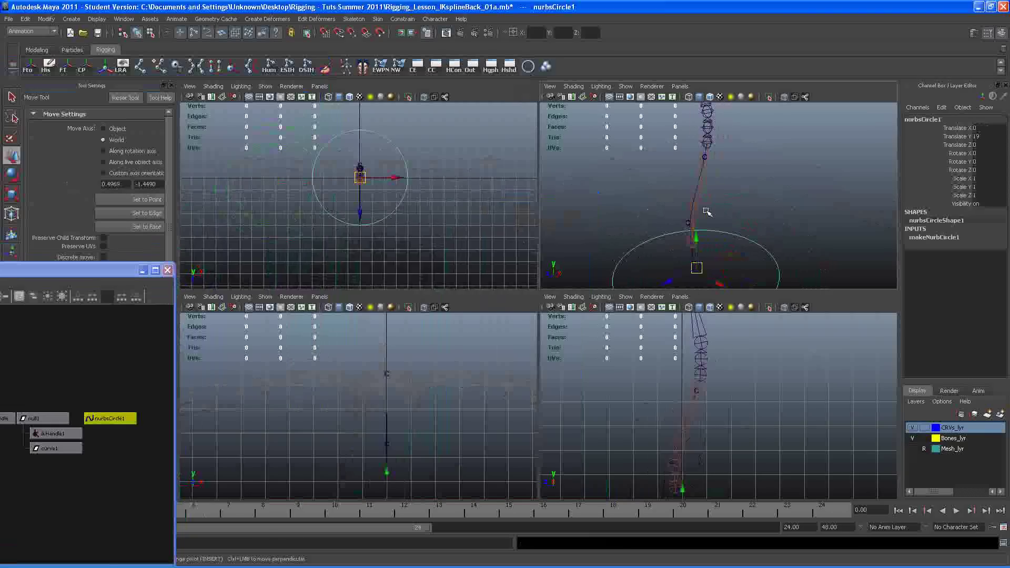
- Duplicate the pelvis circle and snap the copy to the spine joint near the neck's base
key(ctrl+d)
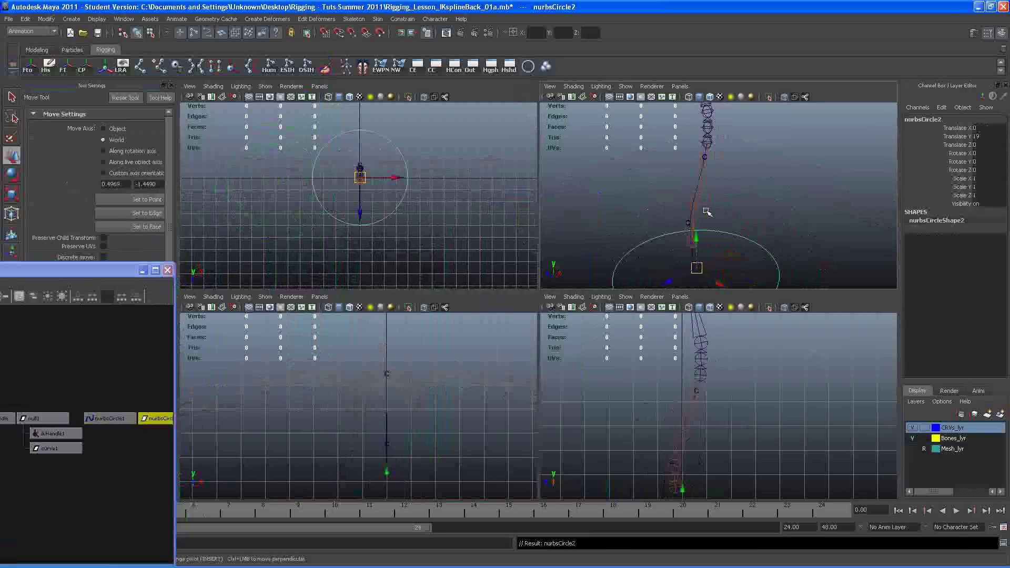
alt+drag(708, 212, 696, 196)
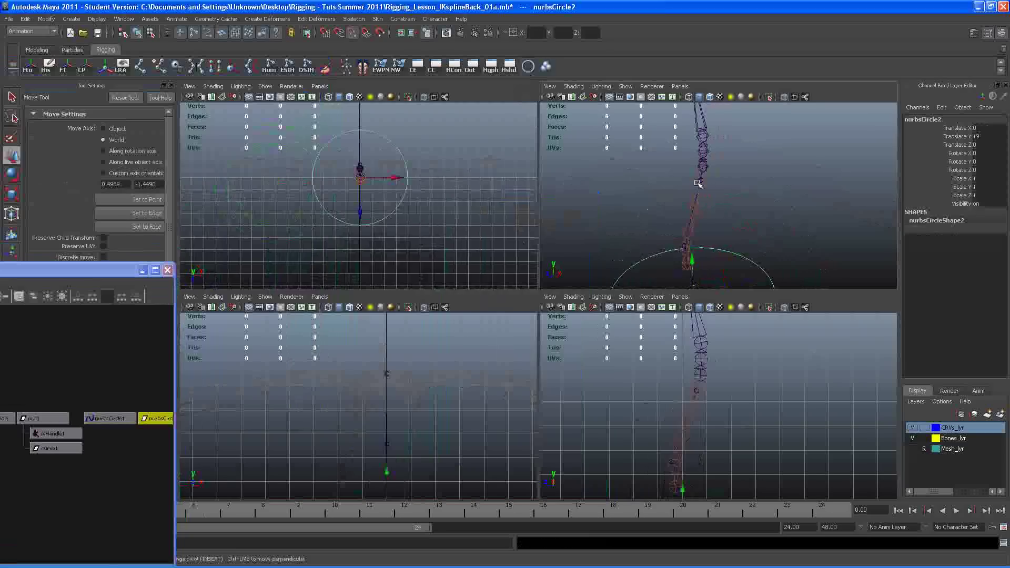
middle_drag(704, 168, 703, 167)
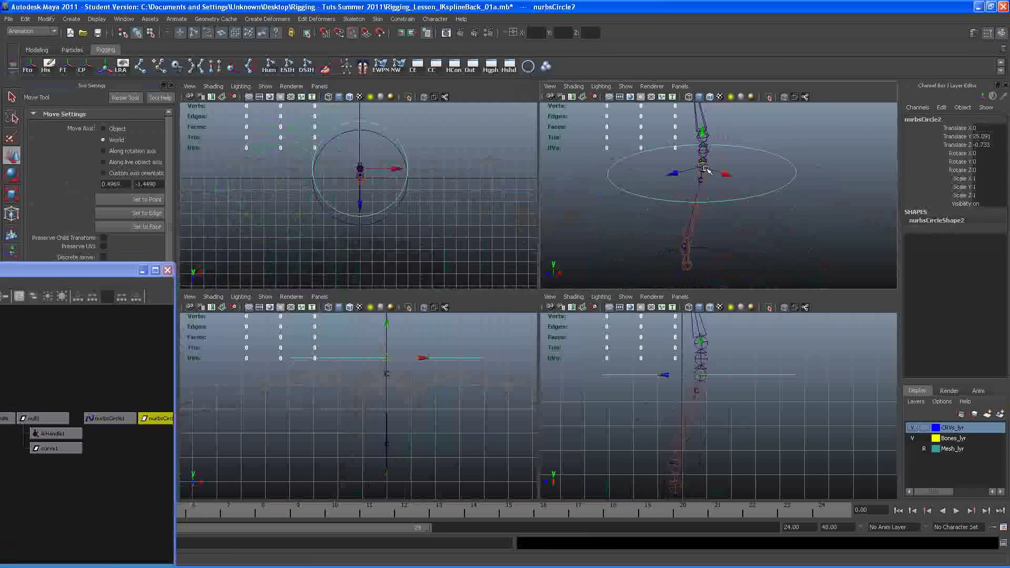
- Make the Mesh_lyr layer visible again and show all object types in the front view
click(912, 449)
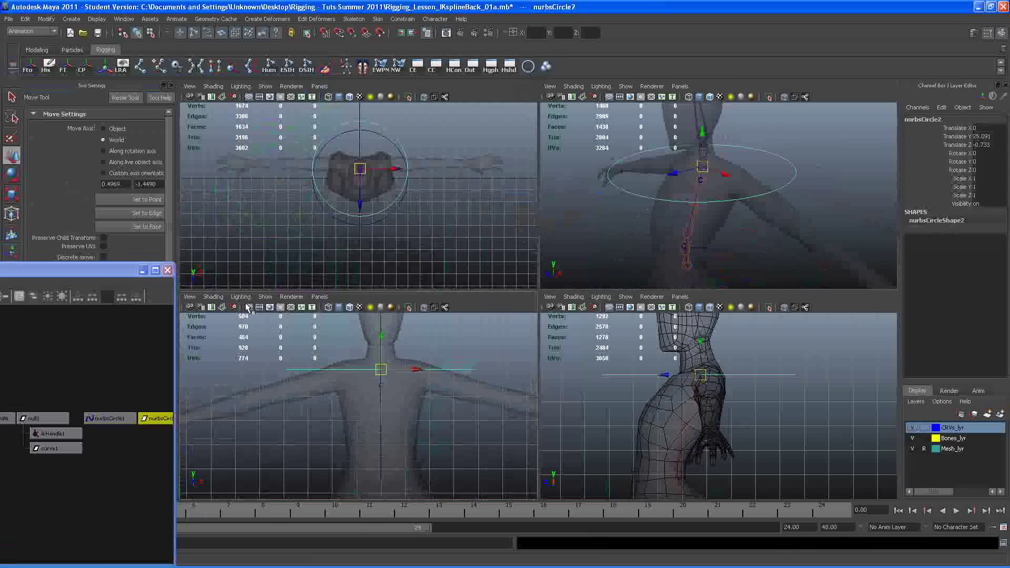
click(265, 297)
click(286, 319)
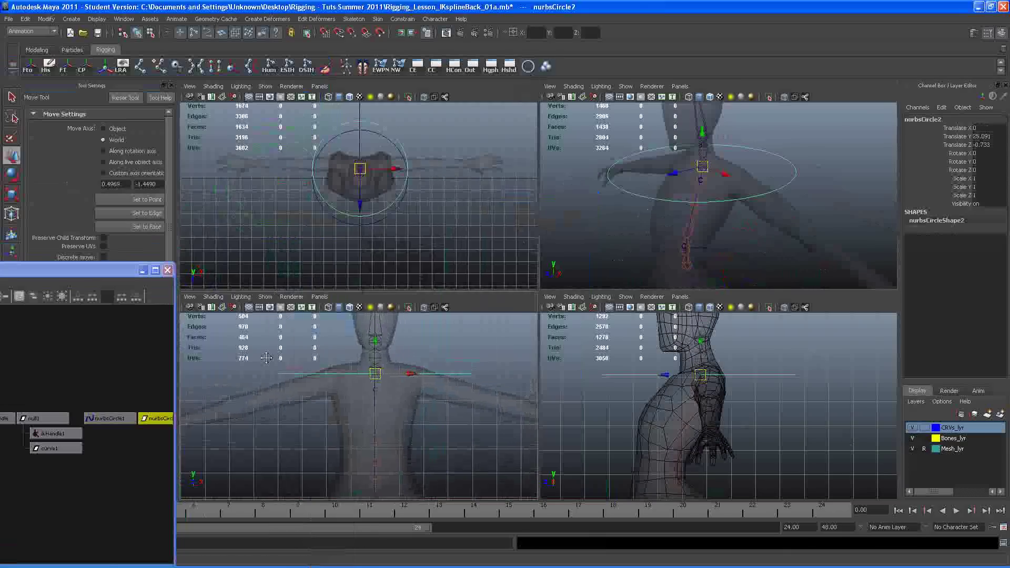
mouse_move(284, 358)
alt+middle_down()
mouse_move(265, 356)
mouse_move(269, 346)
alt+middle_up()
scroll(315, 352, up, 2)
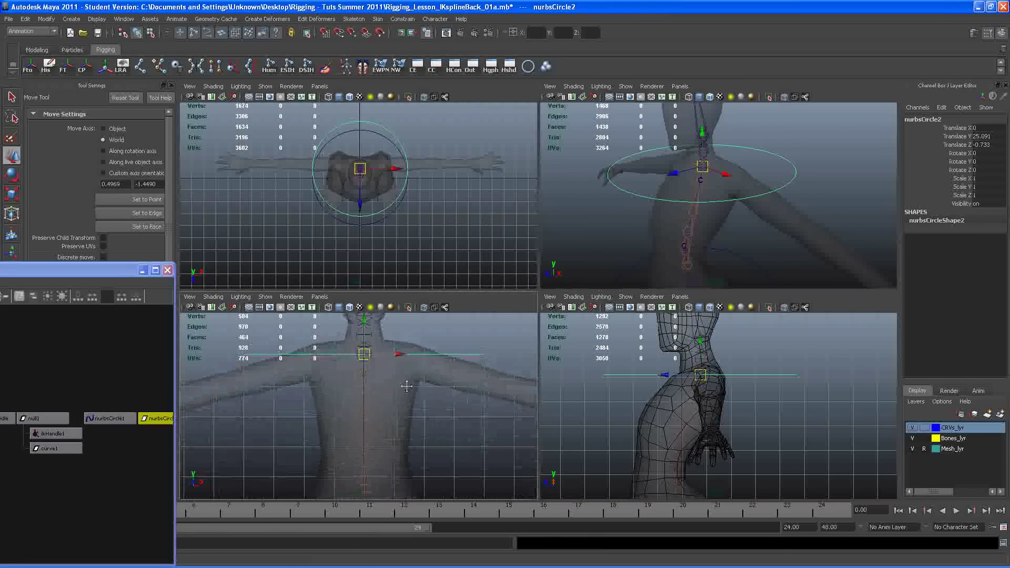
scroll(400, 379, up, 2)
- Scale the upper circle down uniformly so it fits closely around the shoulders
alt+drag(698, 215, 736, 247)
key(r)
drag(719, 167, 746, 212)
key(q)
- Delete the history of both circles, freeze their transformations and center their pivots
shift+click(759, 210)
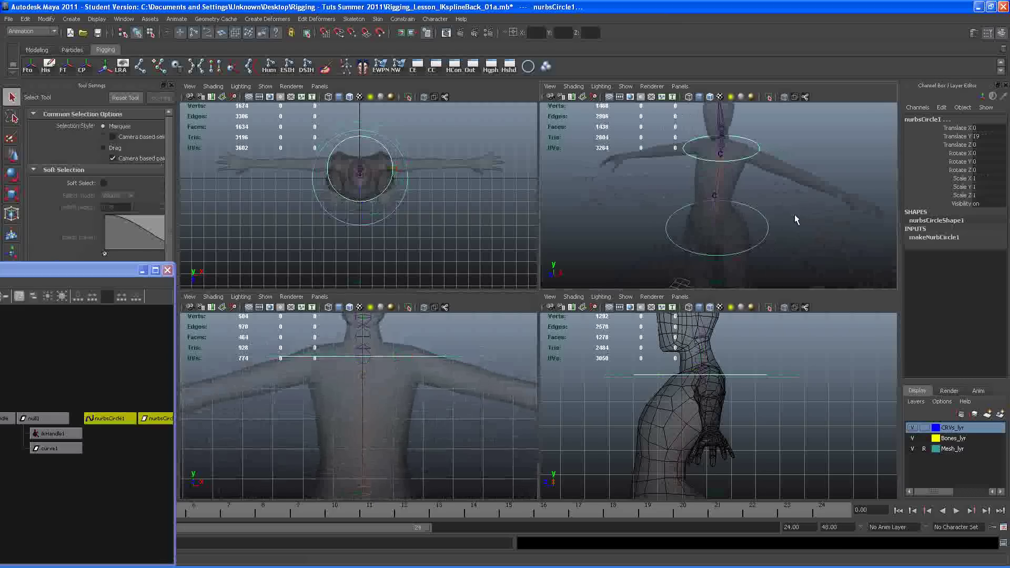
click(48, 68)
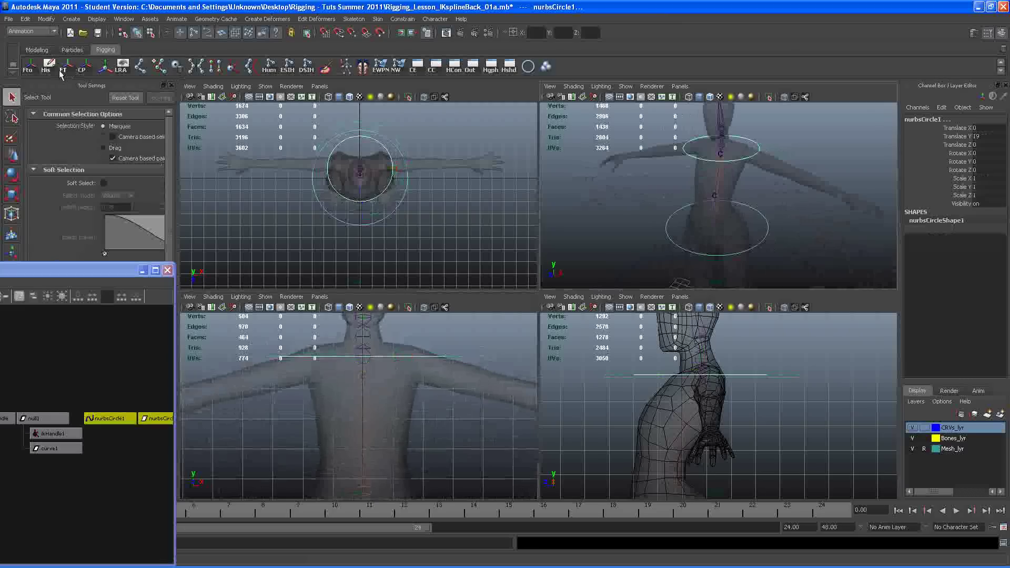
click(64, 71)
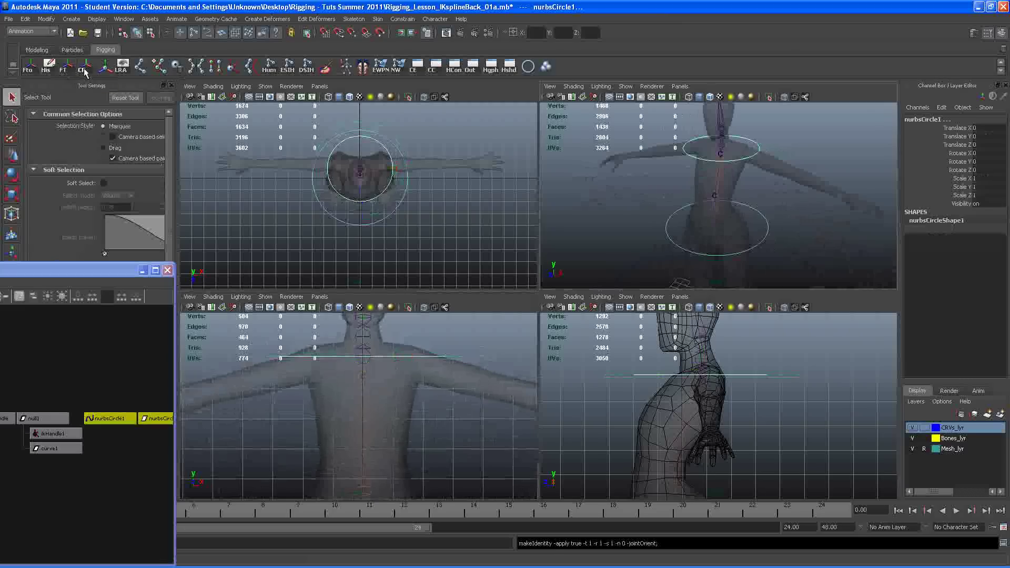
click(83, 68)
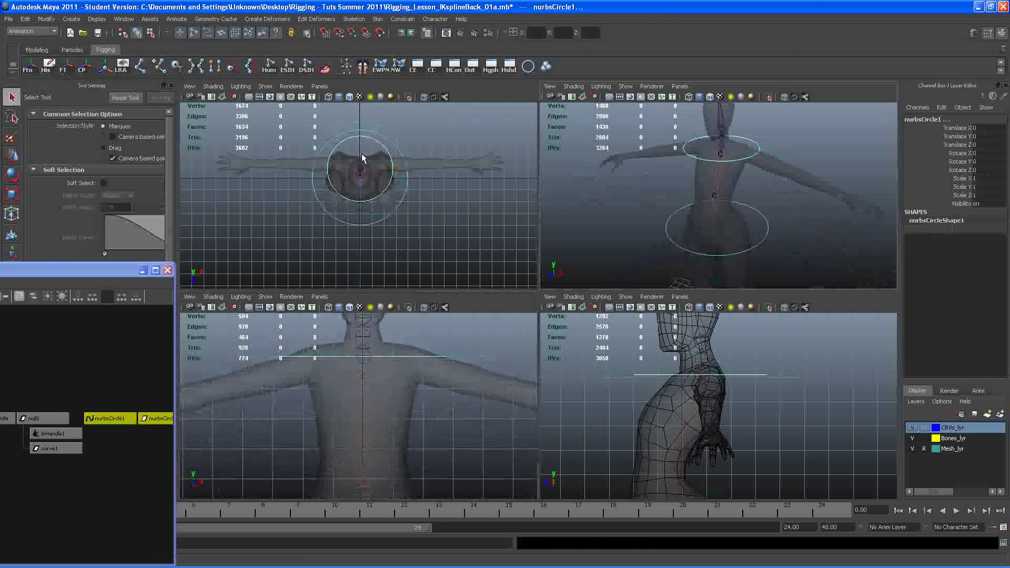
click(634, 219)
- Duplicate the pelvis circle as a wider outer control around the hips and freeze its transformations
click(670, 238)
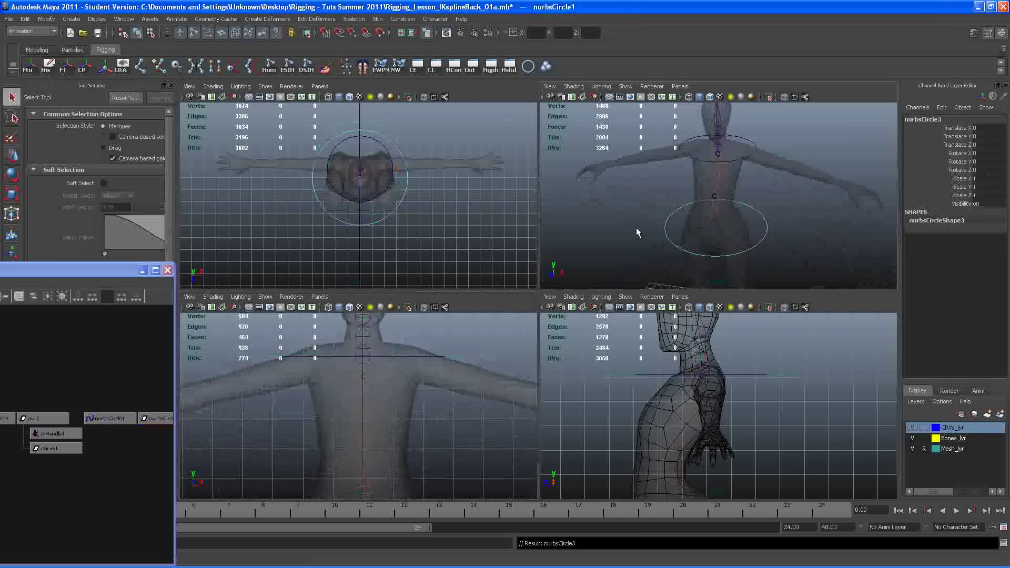
key(ctrl+d)
key(r)
drag(715, 225, 786, 258)
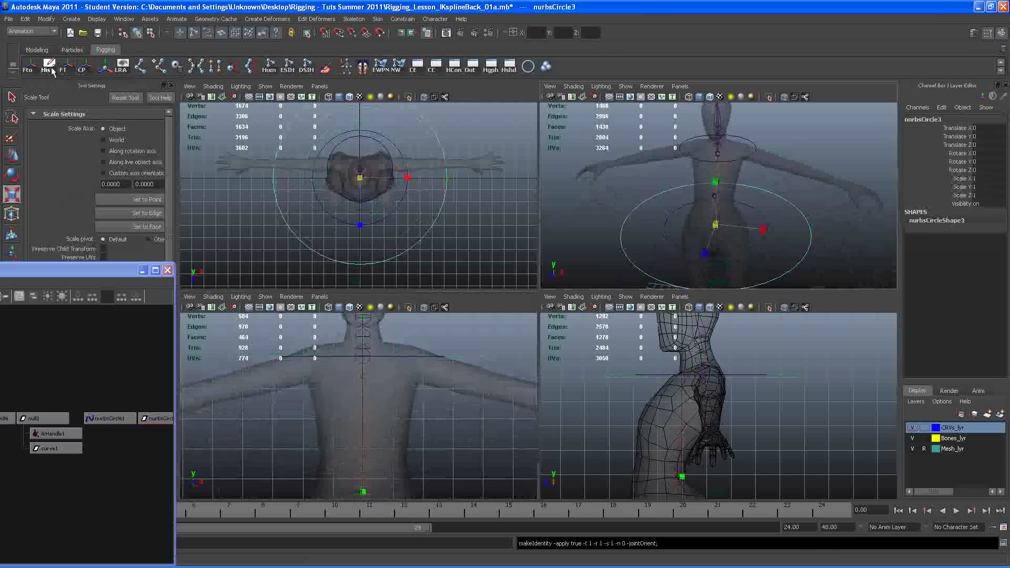
key(q)
click(567, 209)
scroll(665, 204, down, 5)
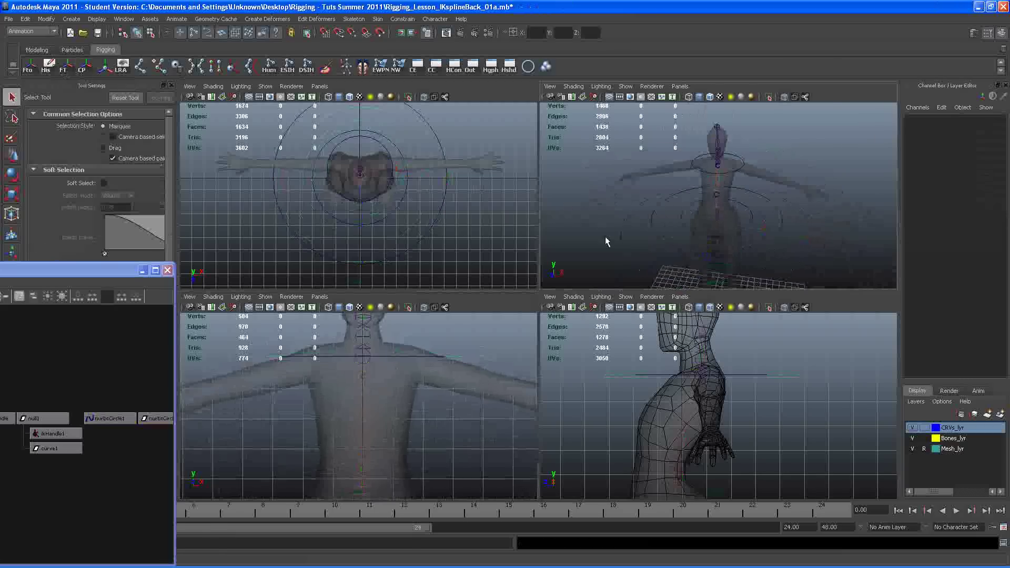
scroll(666, 194, up, 5)
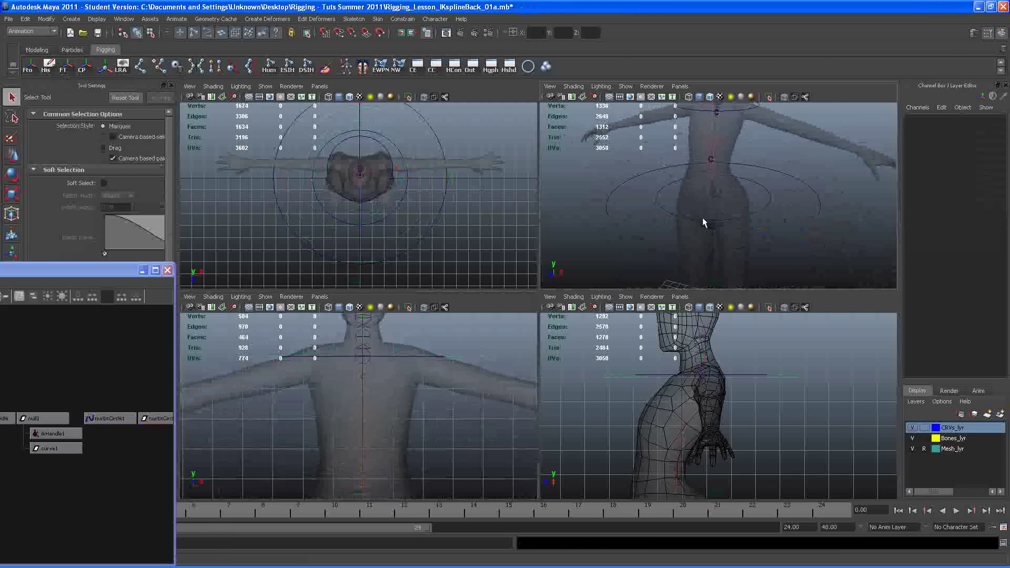
- Rename the large outer circle around the hips as Pelvis
click(614, 205)
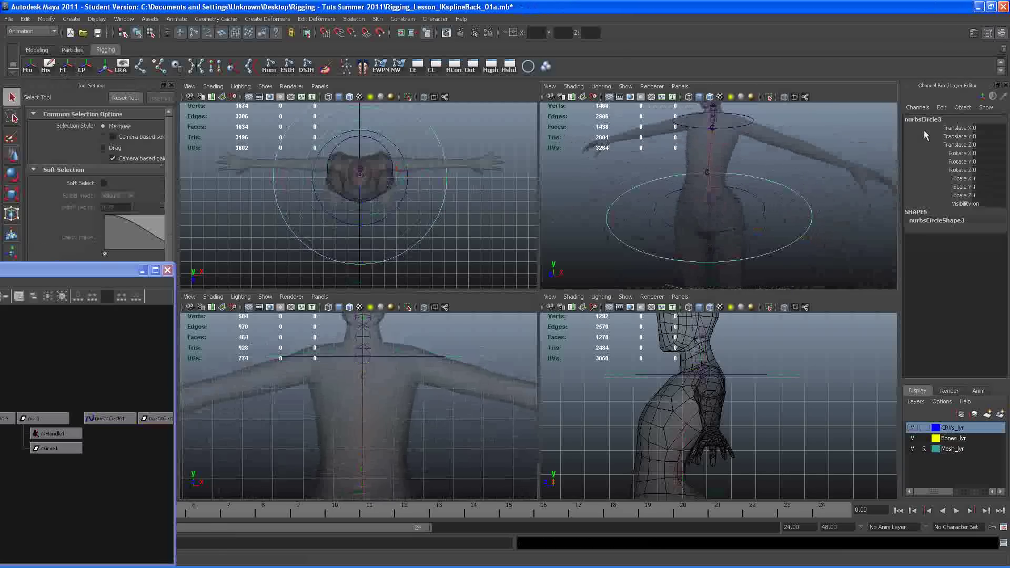
click(946, 119)
text(P)
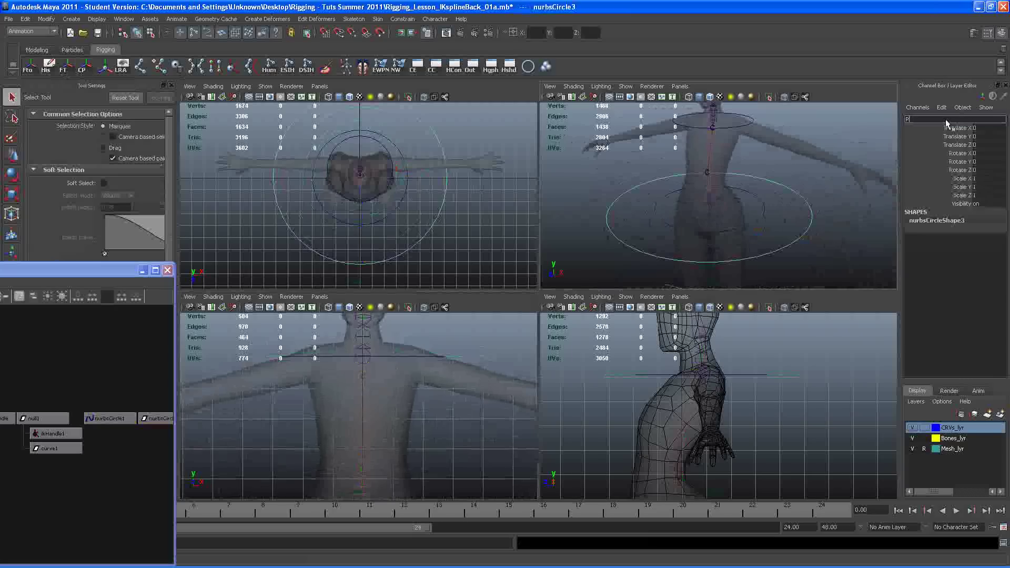
text(elvis)
key(Return)
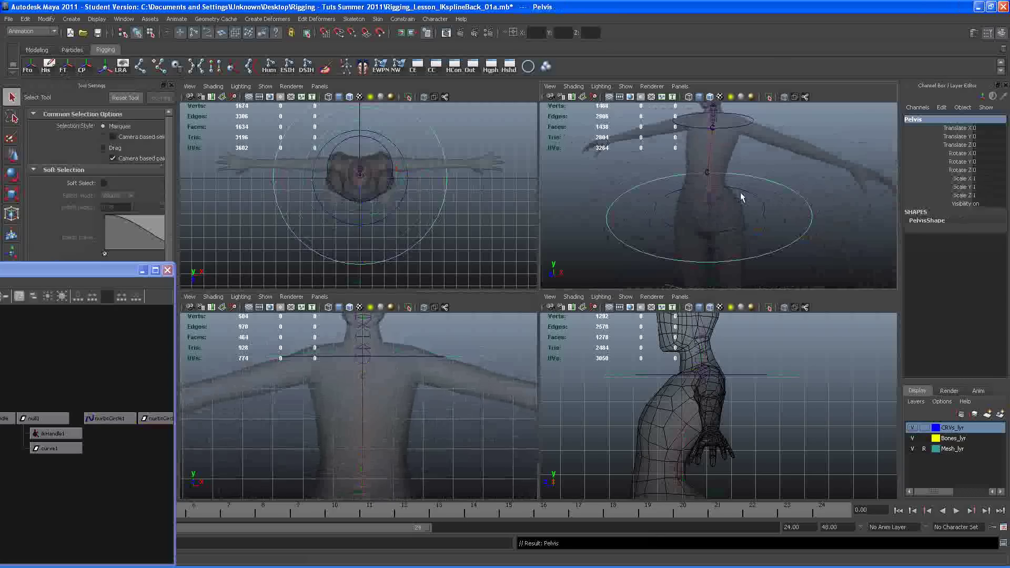
- Rename the inner circle around the hips as Lowerback
click(755, 205)
click(754, 204)
click(926, 120)
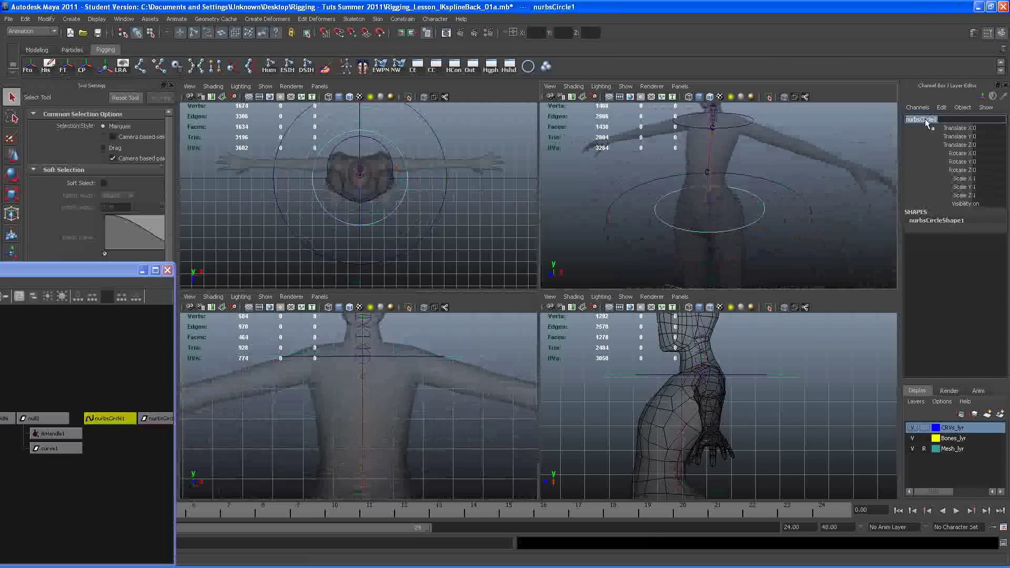
text(Lower)
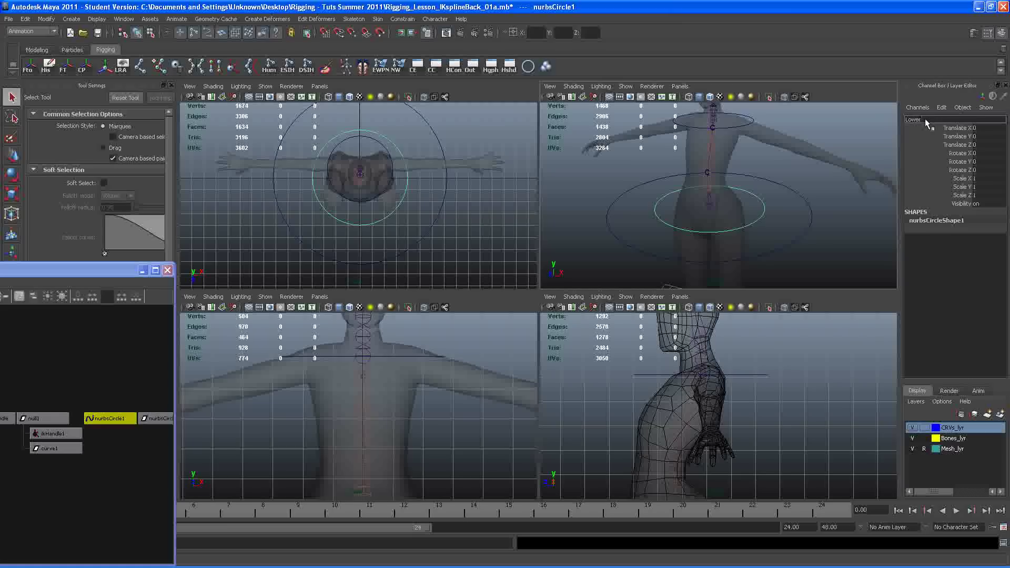
text(back)
key(Return)
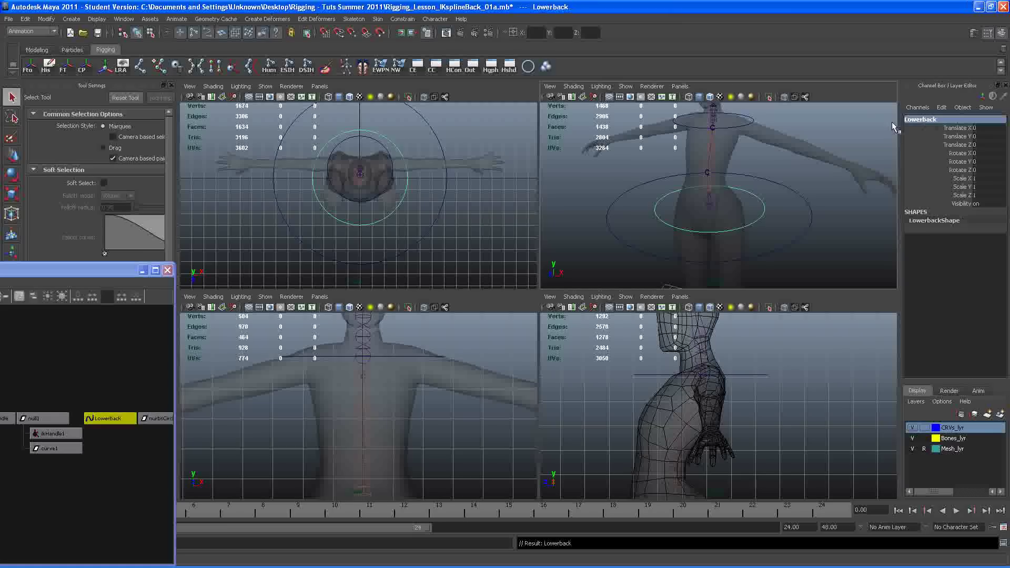
- Rename the circle around the shoulders as Upperback
click(702, 126)
click(931, 120)
text(Up)
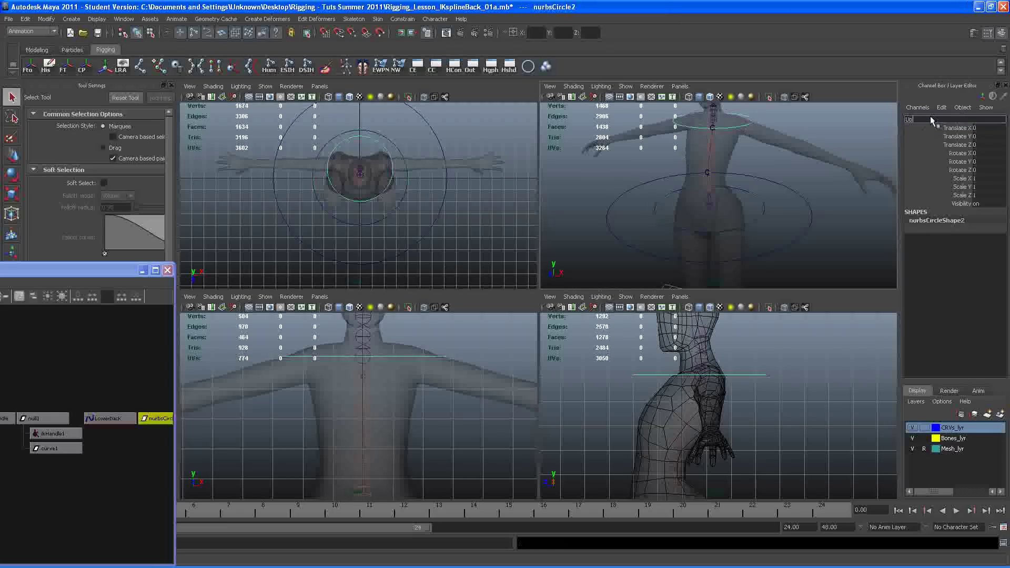
text(perback)
key(Return)
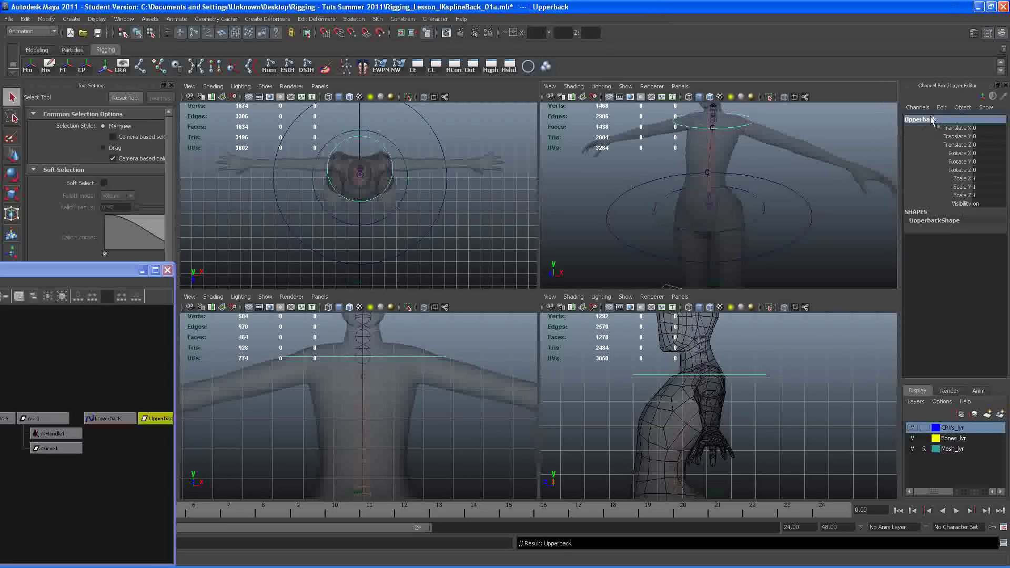
- Hide joints and NURBS curves in the front view and select the lower cluster handle on the spine
click(700, 178)
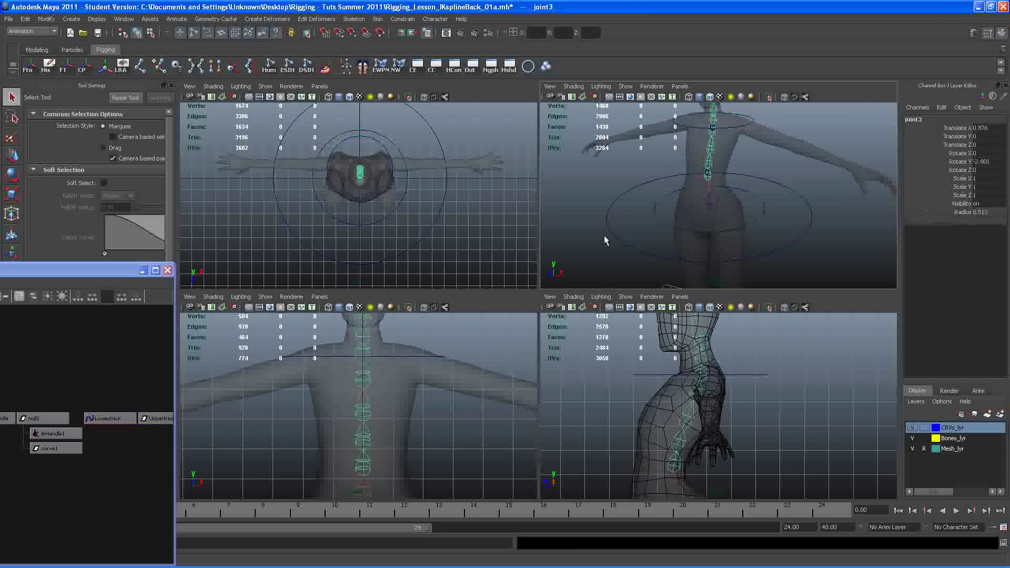
click(431, 432)
click(265, 297)
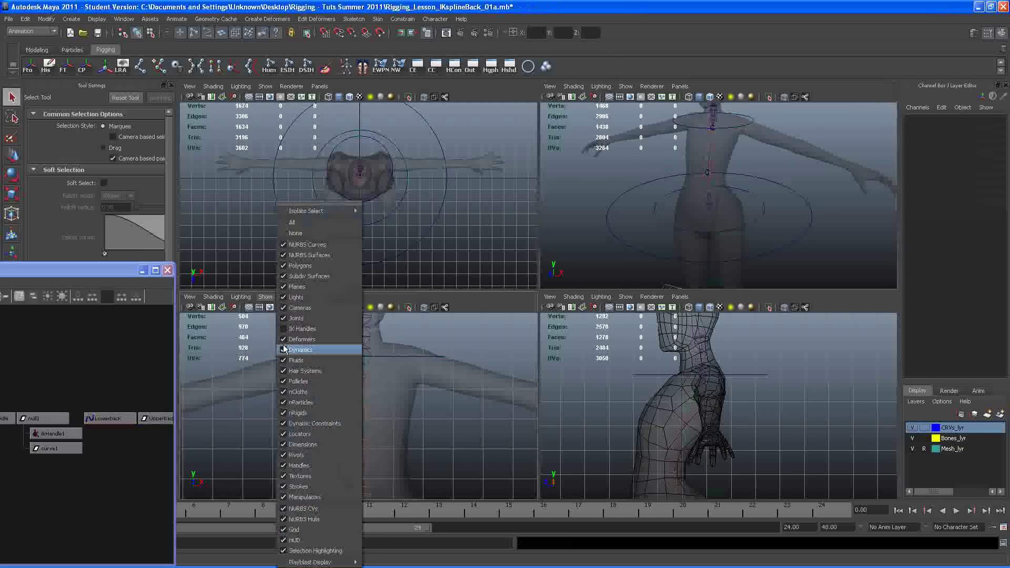
click(301, 329)
click(363, 376)
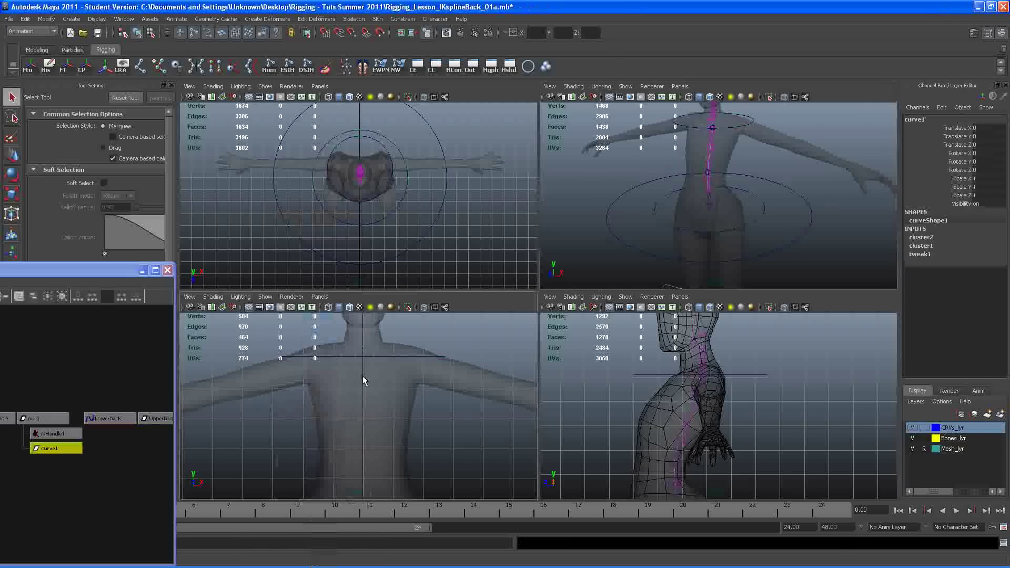
click(384, 457)
click(362, 465)
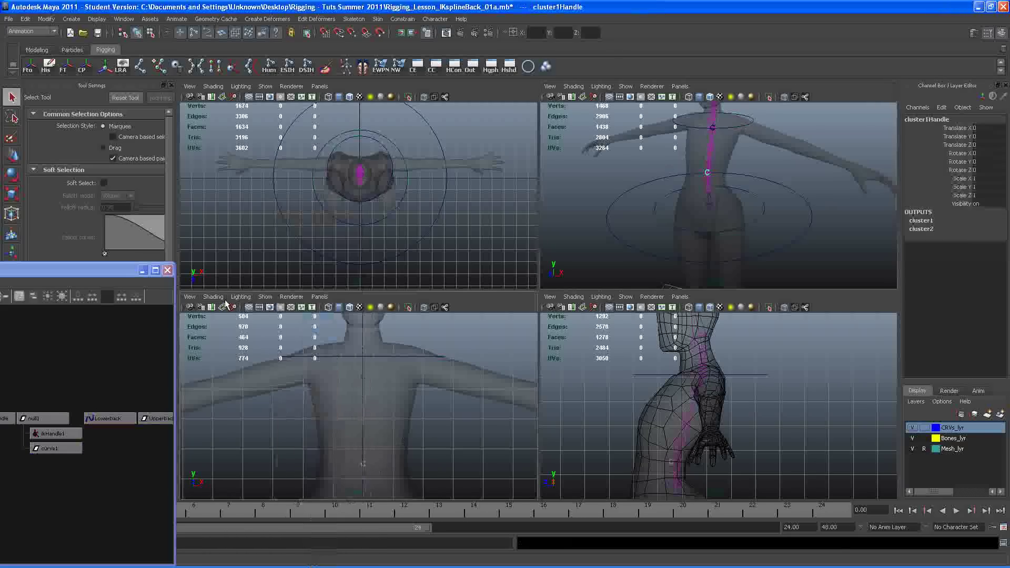
click(266, 297)
click(303, 245)
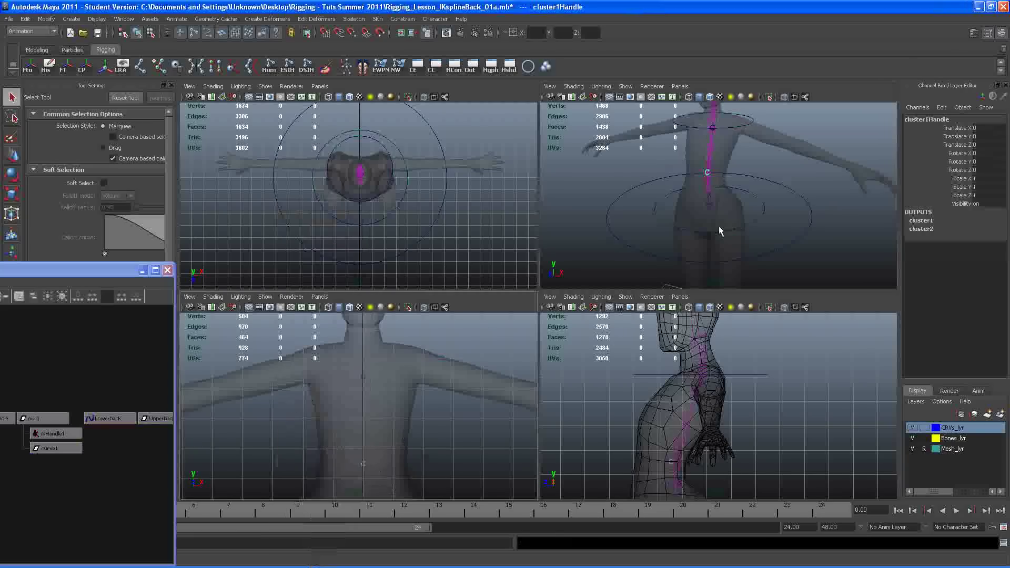
- Rename the lower spine cluster handle as LowerbackCluster
double_click(920, 119)
key(BackSpace)
text(LowerbackCluster)
key(Return)
- Rename the upper spine cluster handle as UpperbackCluster
click(364, 378)
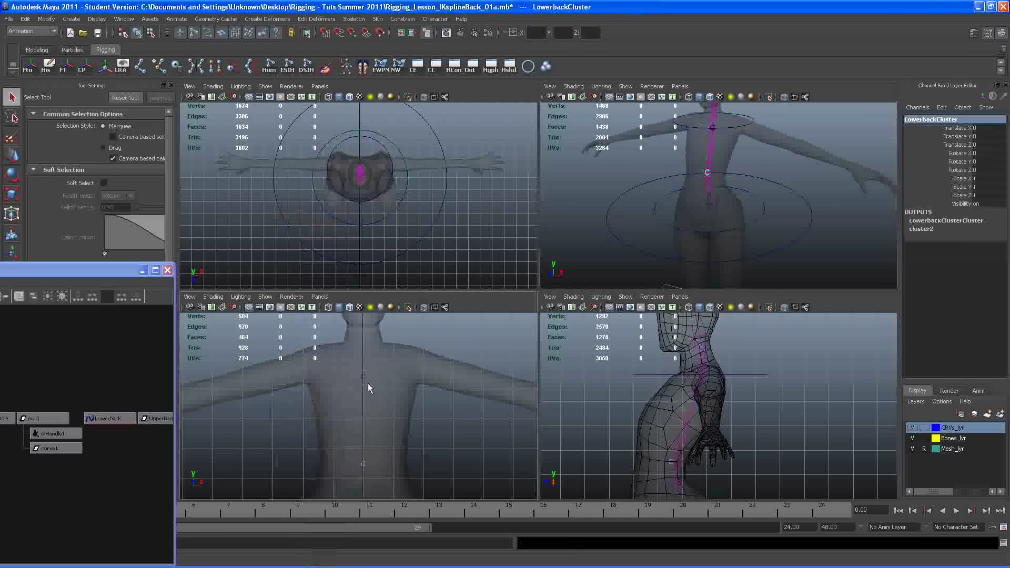
double_click(957, 119)
text(Upp)
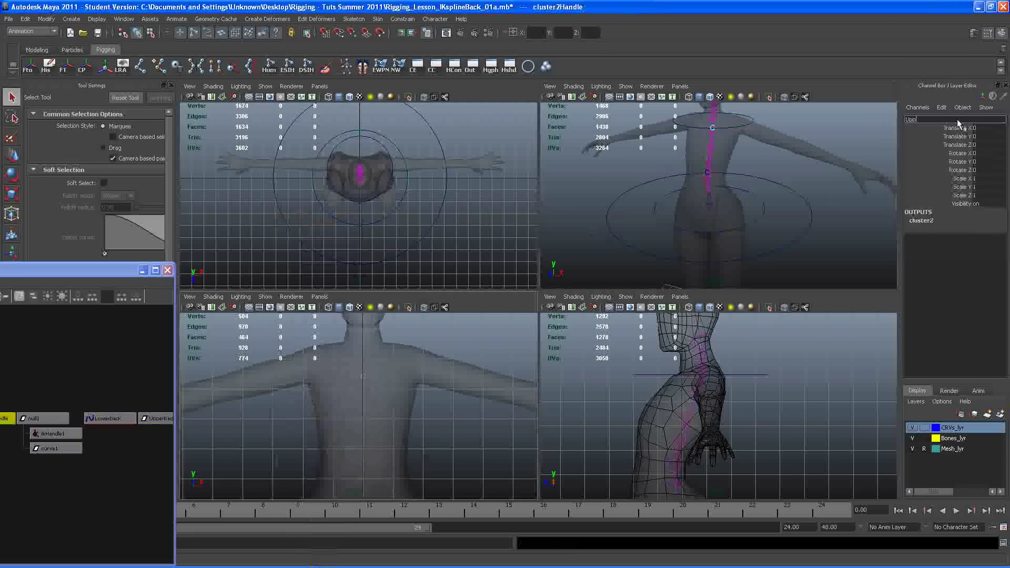
text(erbackCluster)
key(Return)
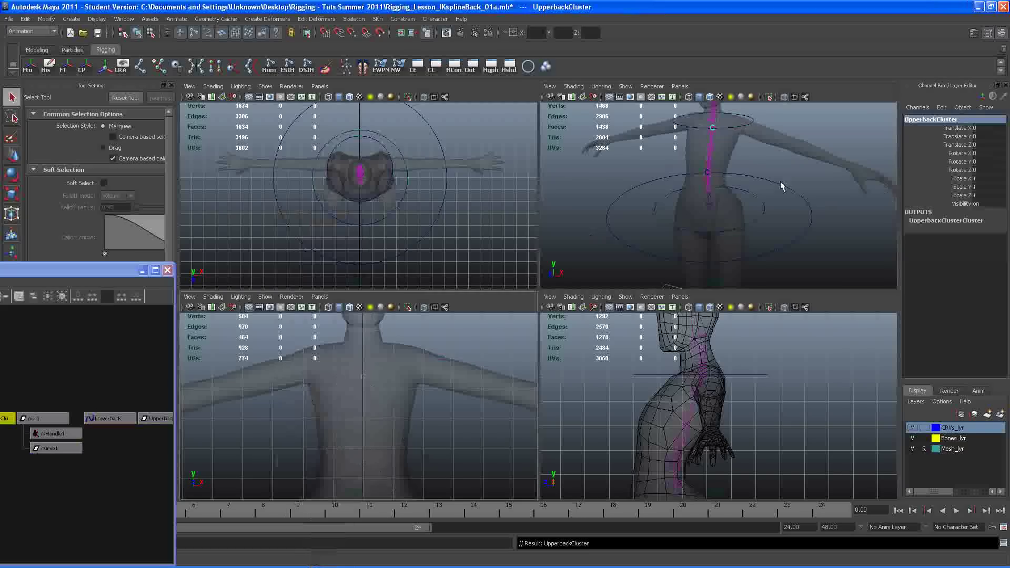
click(618, 170)
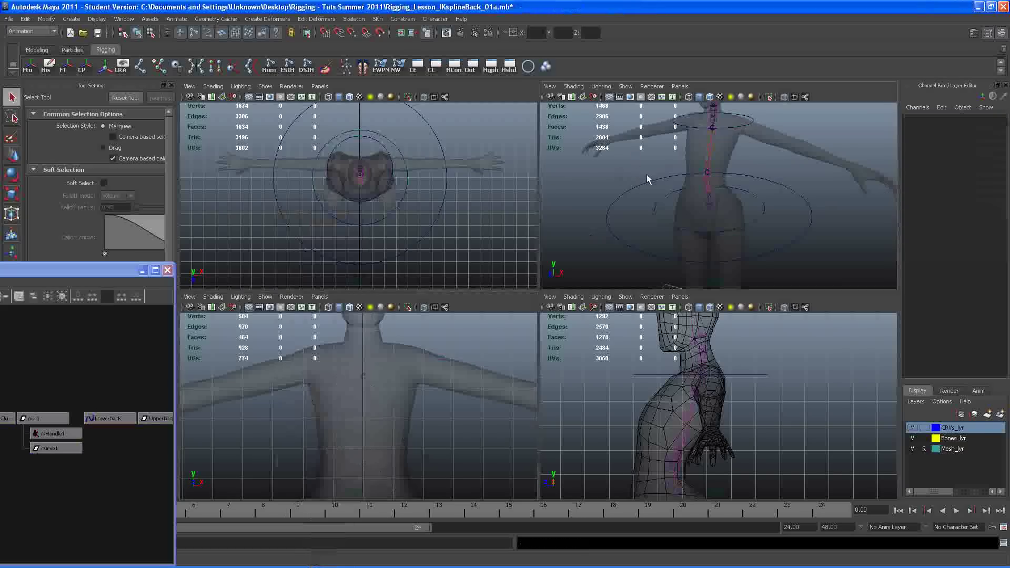
- Rebuild the Hypergraph Hierarchy graph to refresh the cluster and control curve nodes
alt+middle_drag(643, 172, 630, 179)
drag(21, 271, 344, 156)
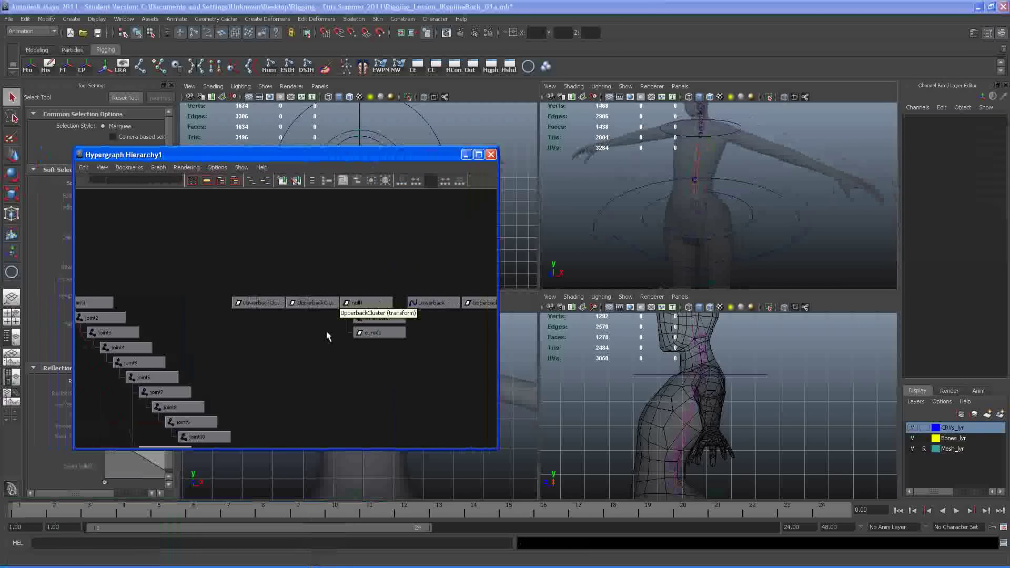
alt+middle_drag(313, 343, 256, 375)
alt+right_drag(256, 374, 301, 371)
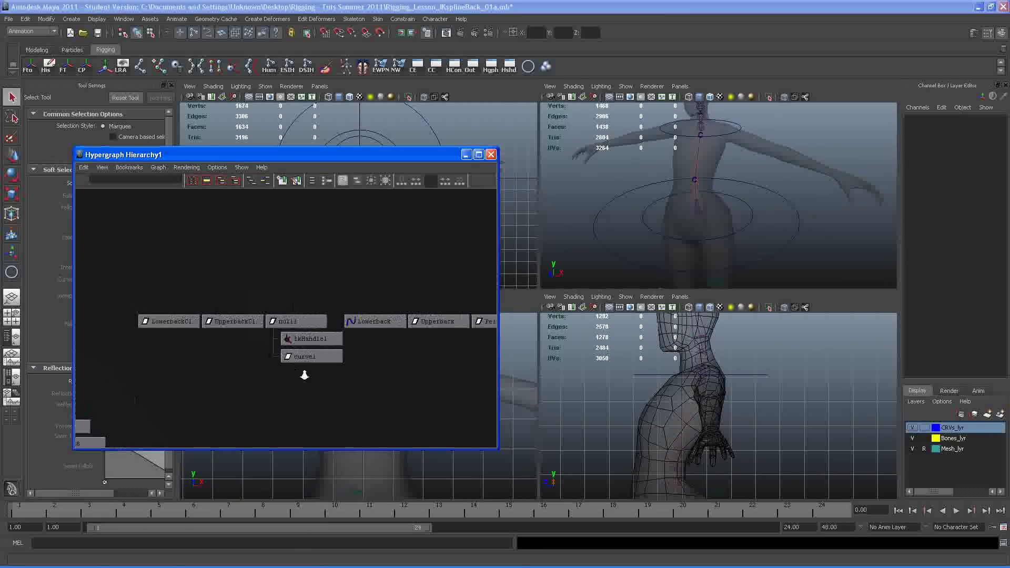
alt+middle_drag(299, 396, 295, 374)
alt+right_drag(296, 374, 288, 375)
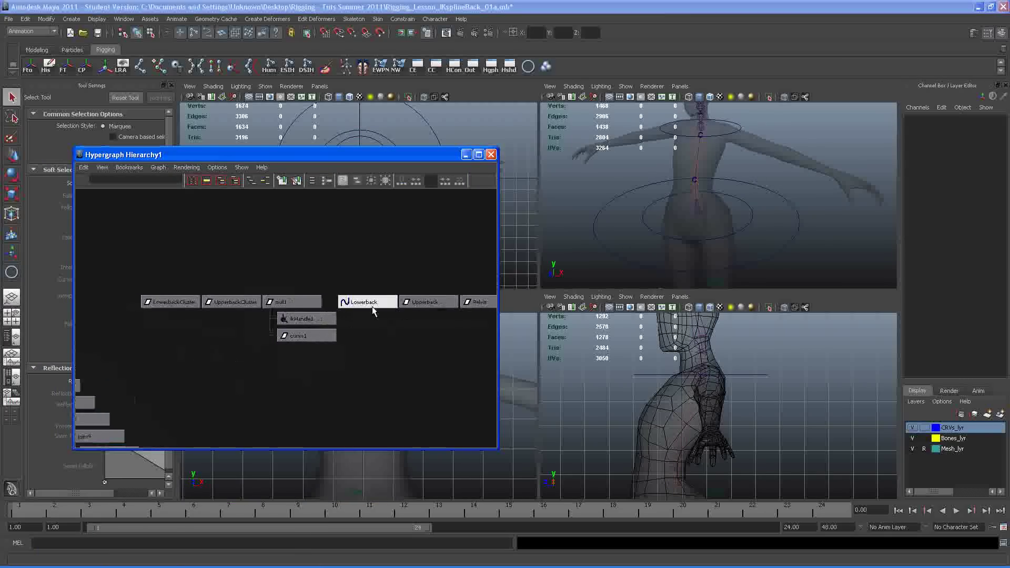
alt+middle_drag(393, 350, 317, 354)
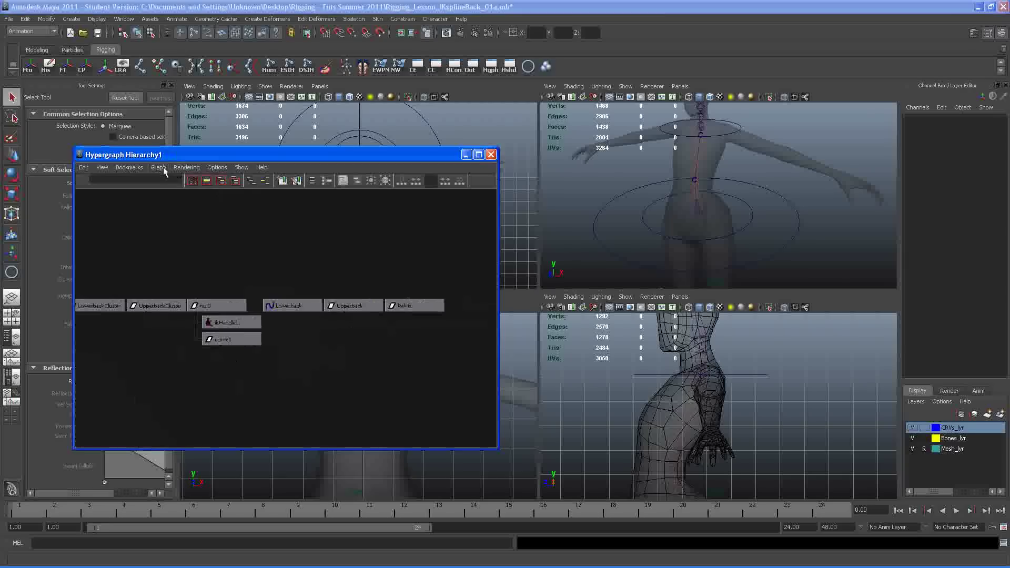
click(158, 168)
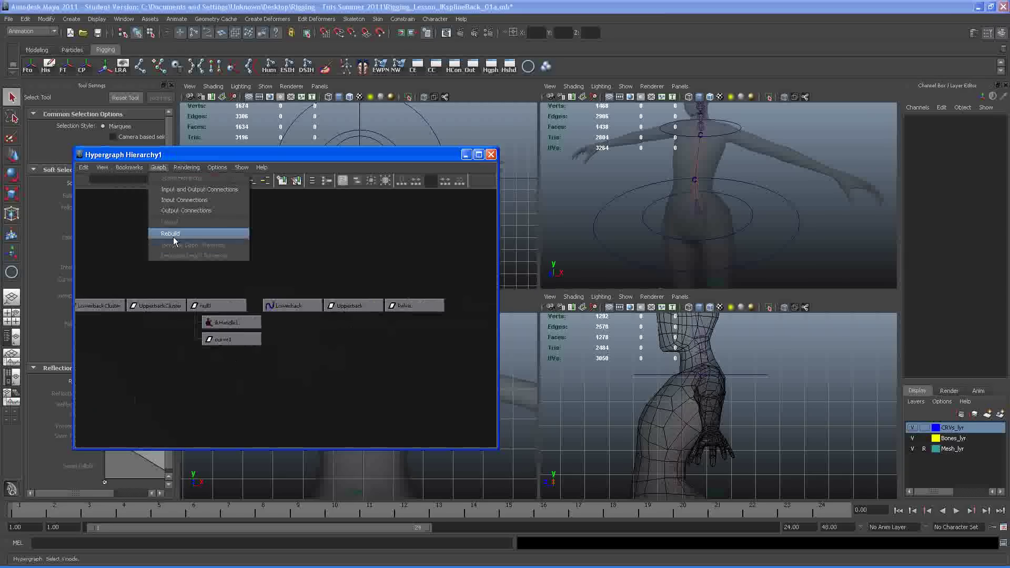
click(173, 238)
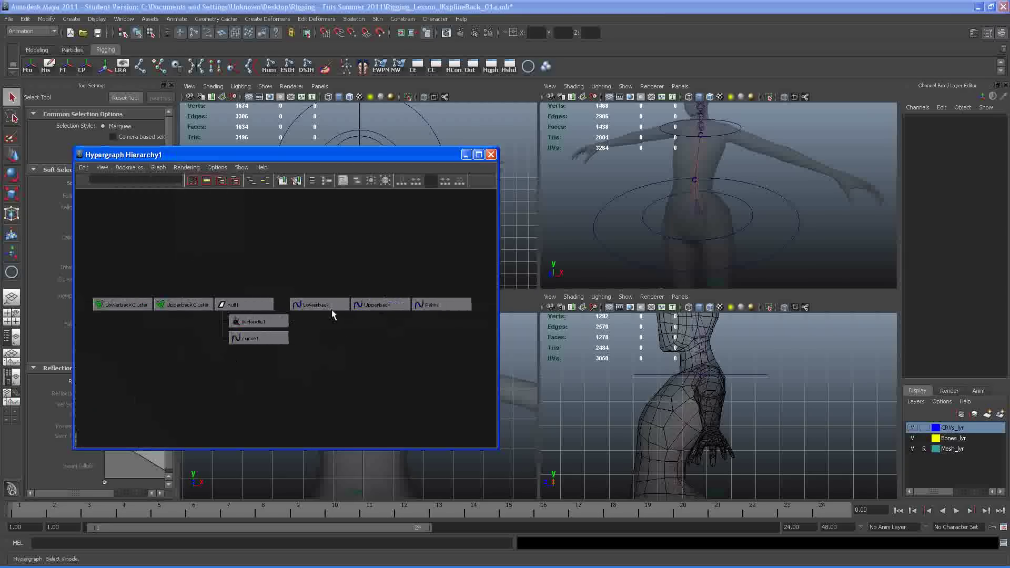
- Delete the history of the Lowerback, Upperback and Pelvis control circles together
click(324, 305)
click(380, 305)
click(439, 305)
click(382, 352)
scroll(381, 347, down, 1)
drag(445, 345, 329, 289)
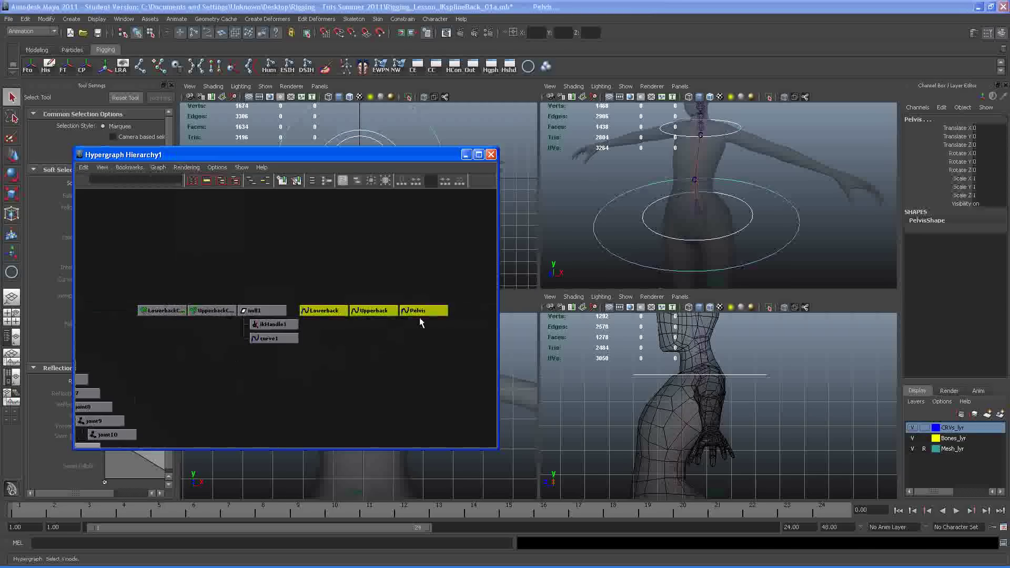
click(52, 69)
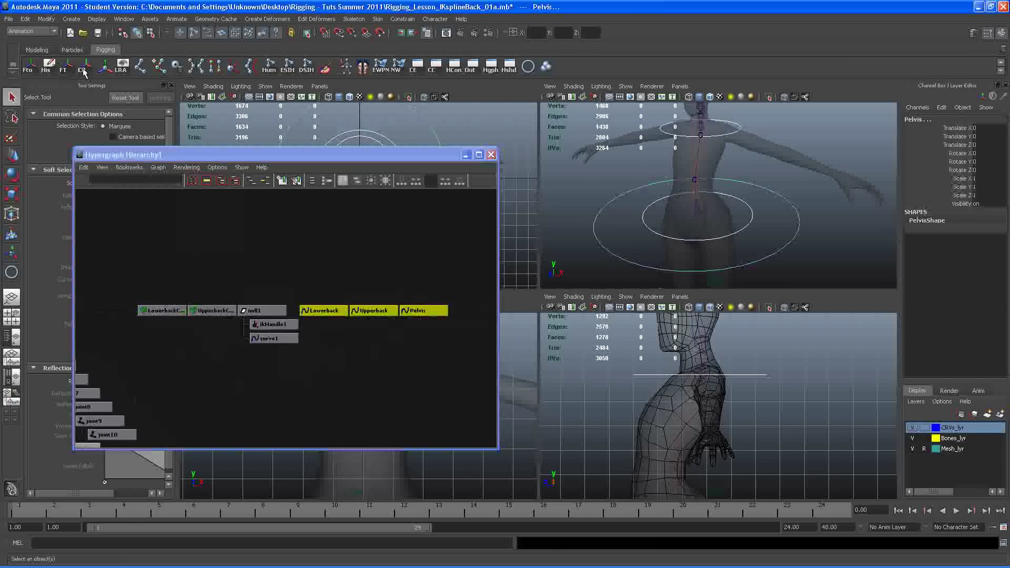
- Check the pivot positions of the Pelvis and Upperback circles with the Move tool
click(334, 211)
drag(622, 232, 557, 287)
key(w)
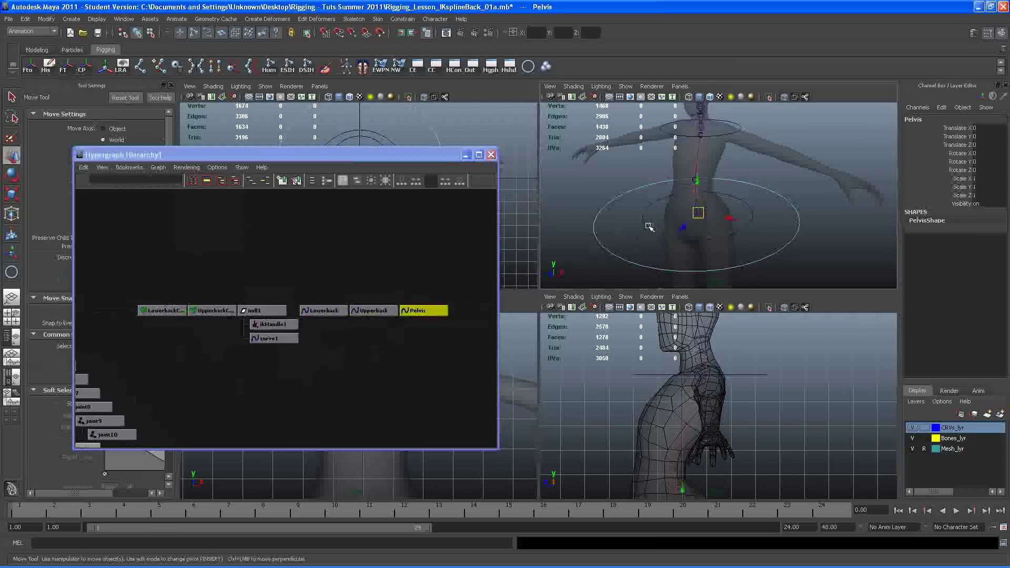
click(665, 125)
click(653, 204)
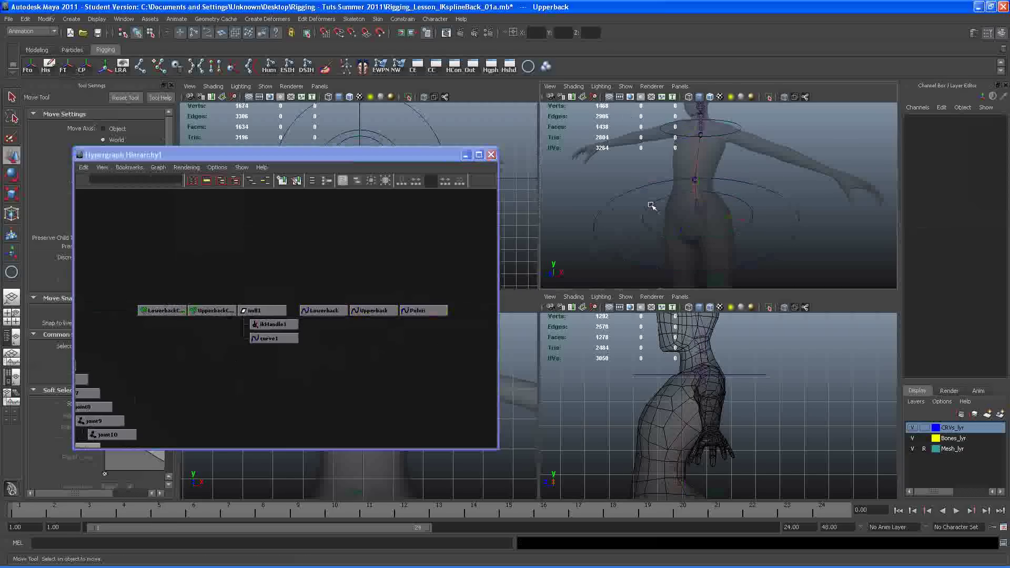
- Parent-constrain LowerbackCluster to the Lowerback circle with Maintain offset on, all translate and rotate axes, and weight 1
alt+middle_drag(303, 369, 334, 372)
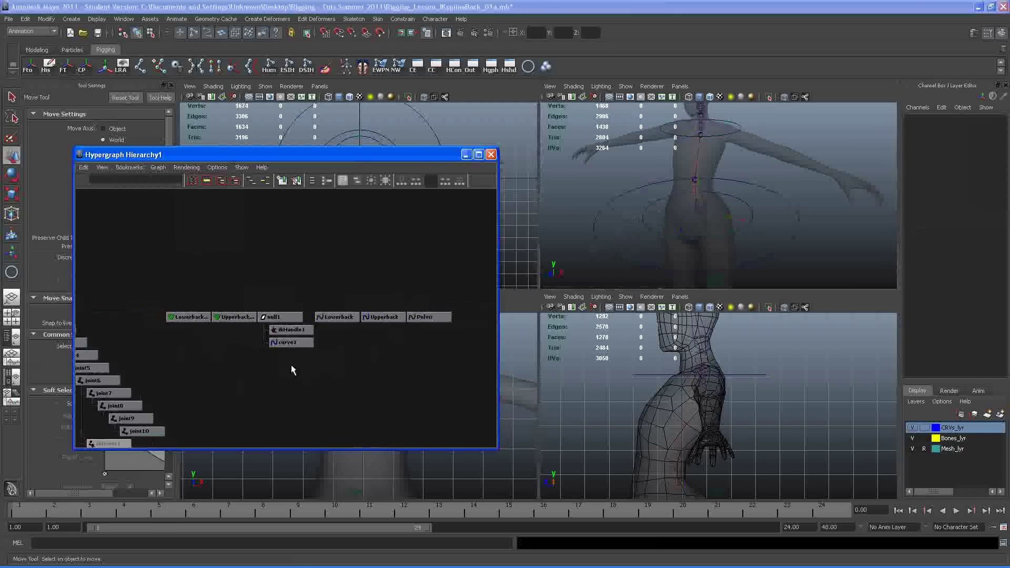
drag(410, 161, 267, 50)
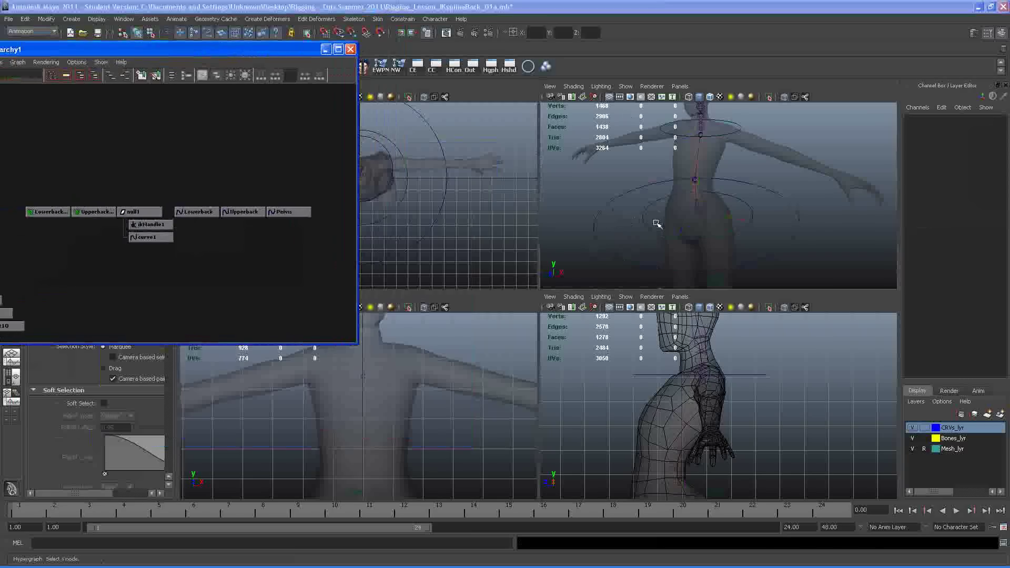
click(654, 206)
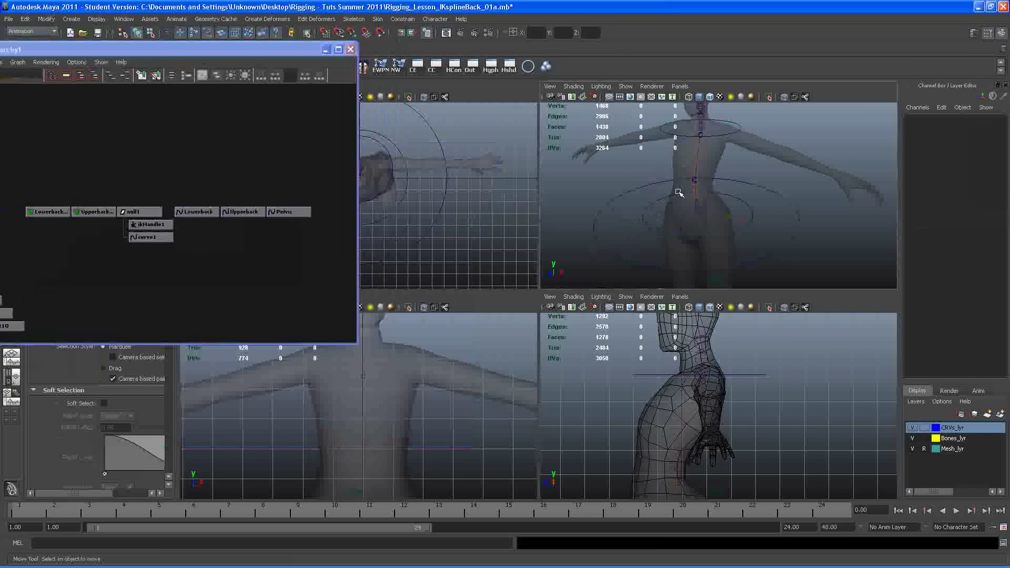
click(647, 224)
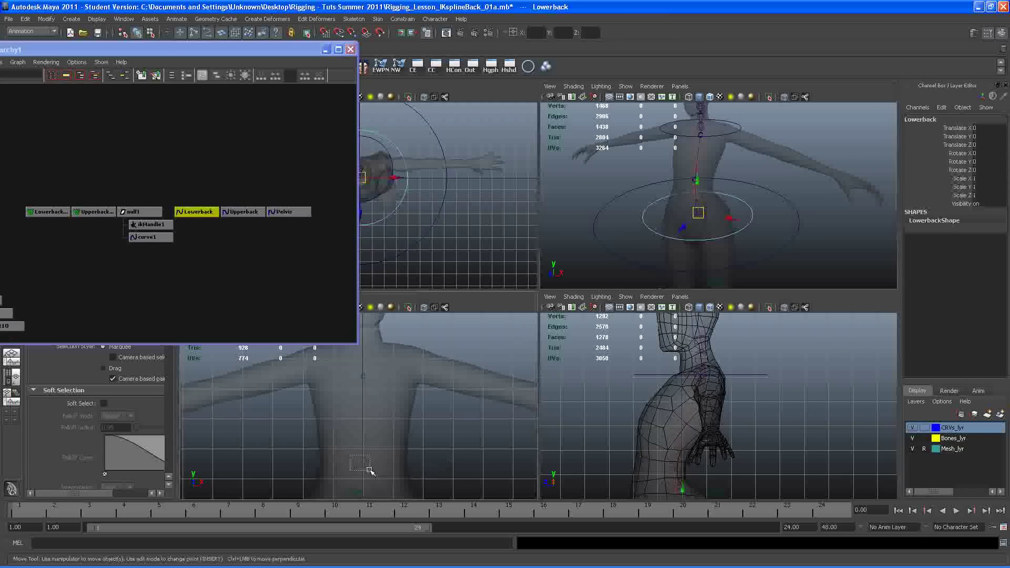
drag(350, 456, 379, 477)
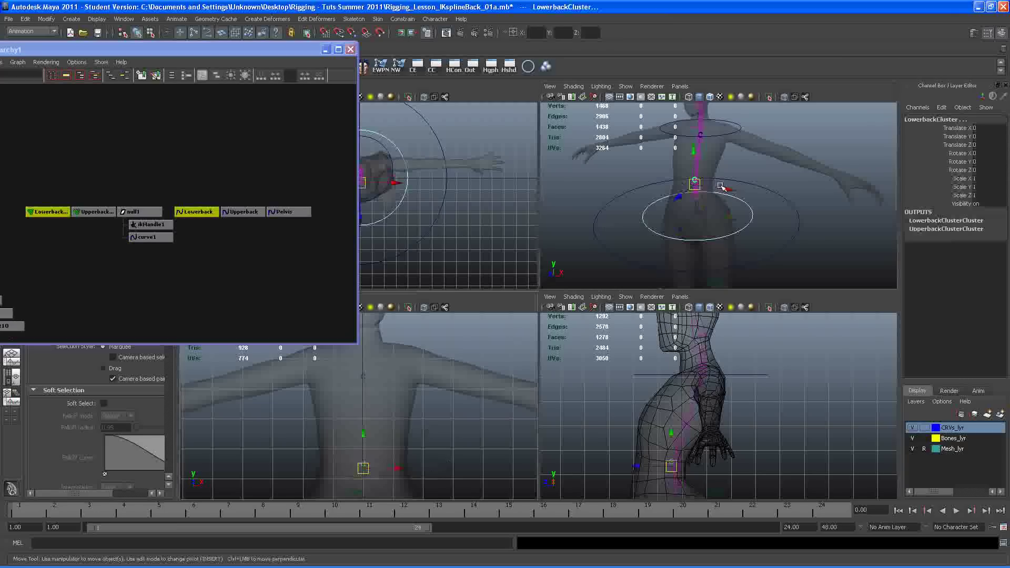
drag(274, 49, 220, 106)
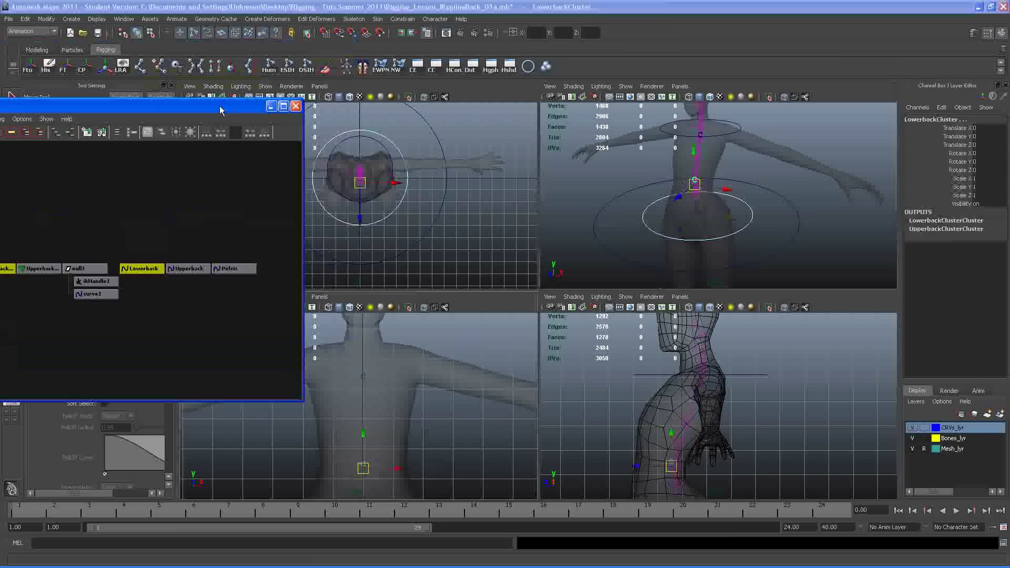
click(404, 18)
click(401, 19)
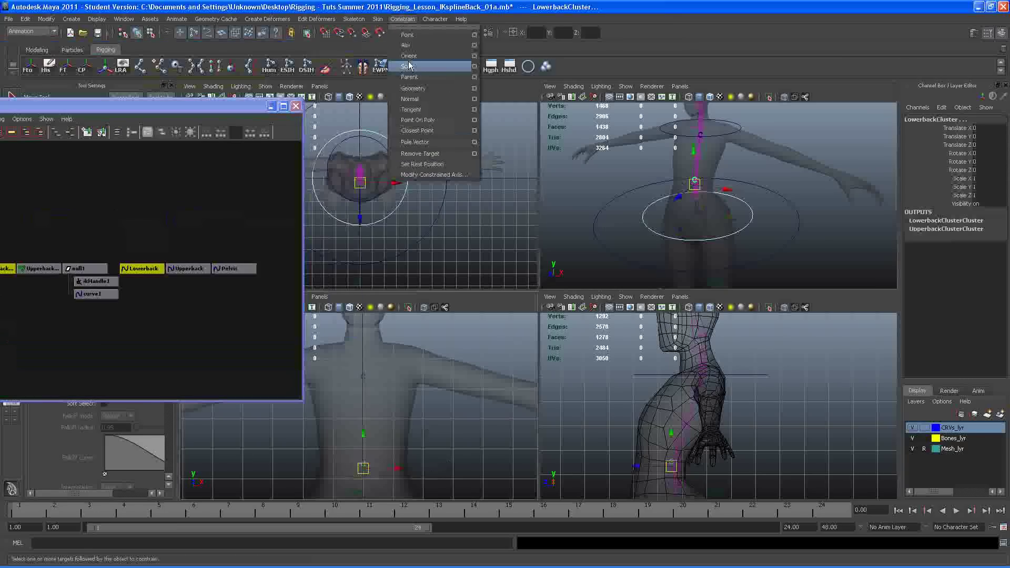
click(476, 79)
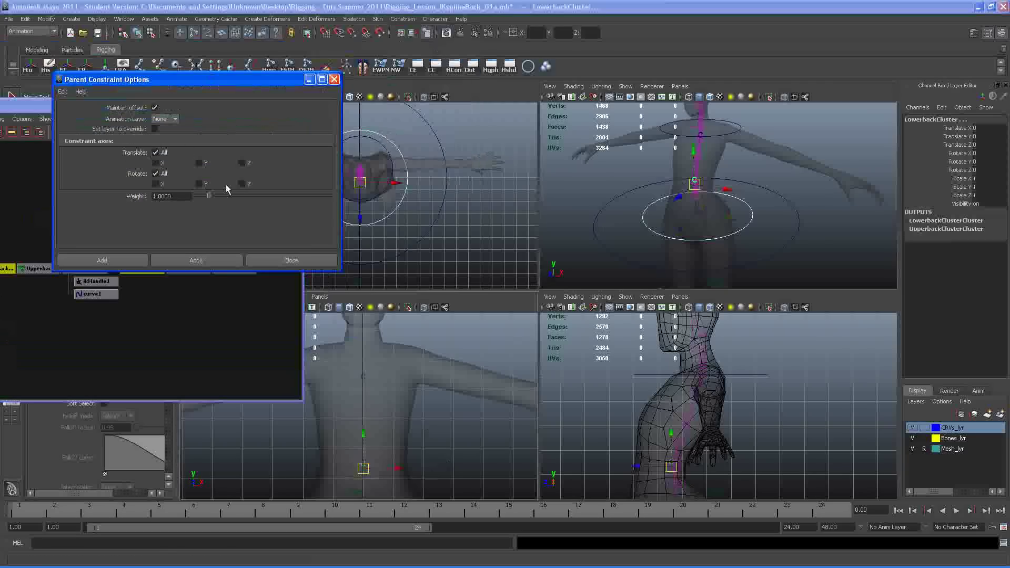
click(214, 261)
click(649, 221)
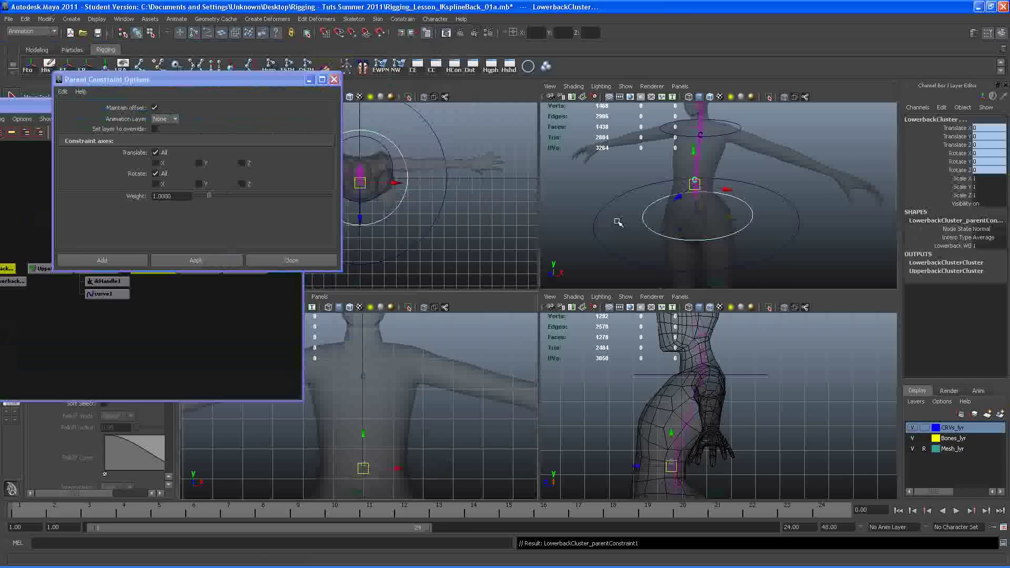
click(644, 225)
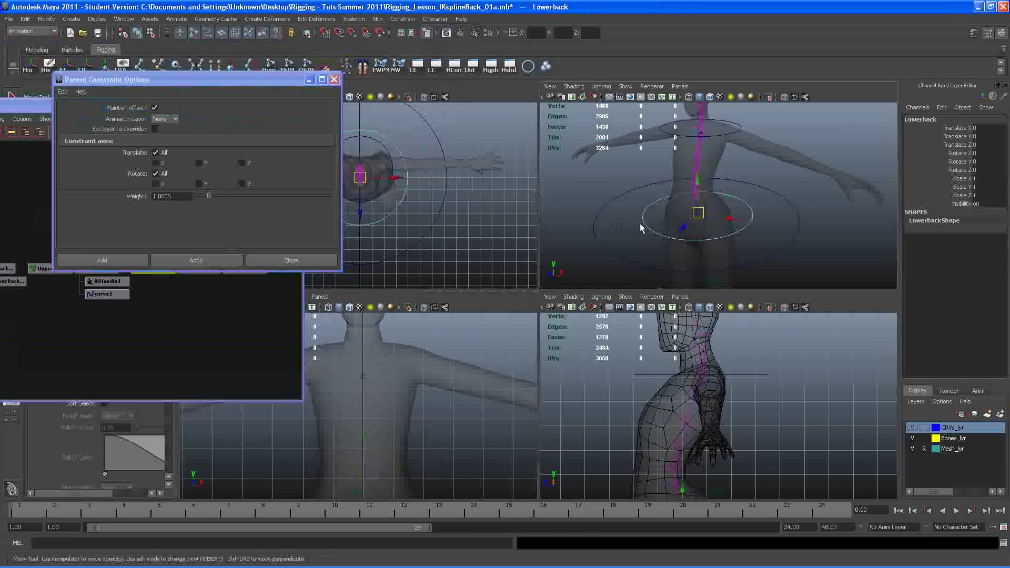
key(q)
click(629, 208)
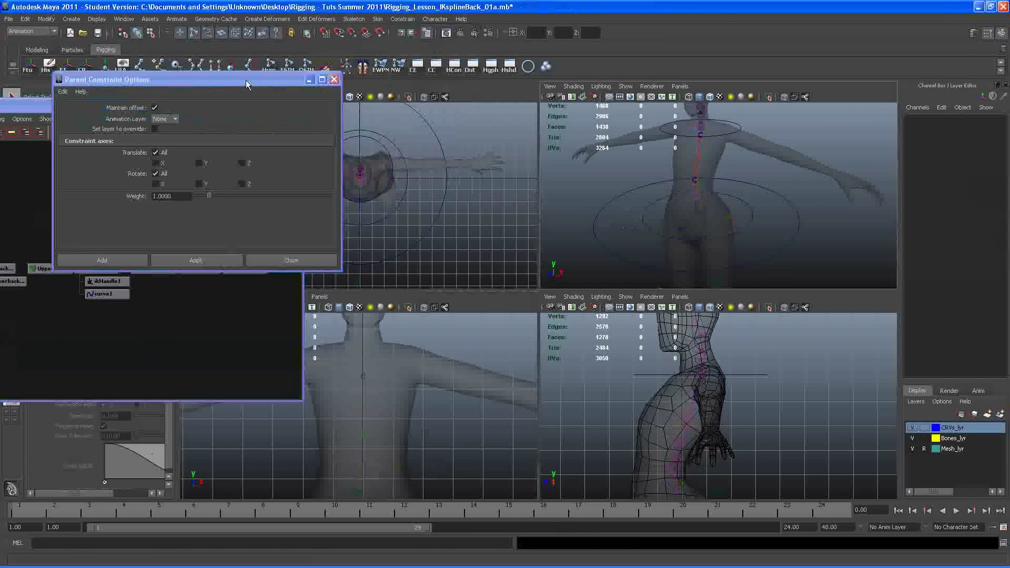
- Parent-constrain UpperbackCluster to the Upperback circle with Maintain offset on, all translate and rotate axes, and weight 1
drag(245, 80, 463, 356)
click(664, 128)
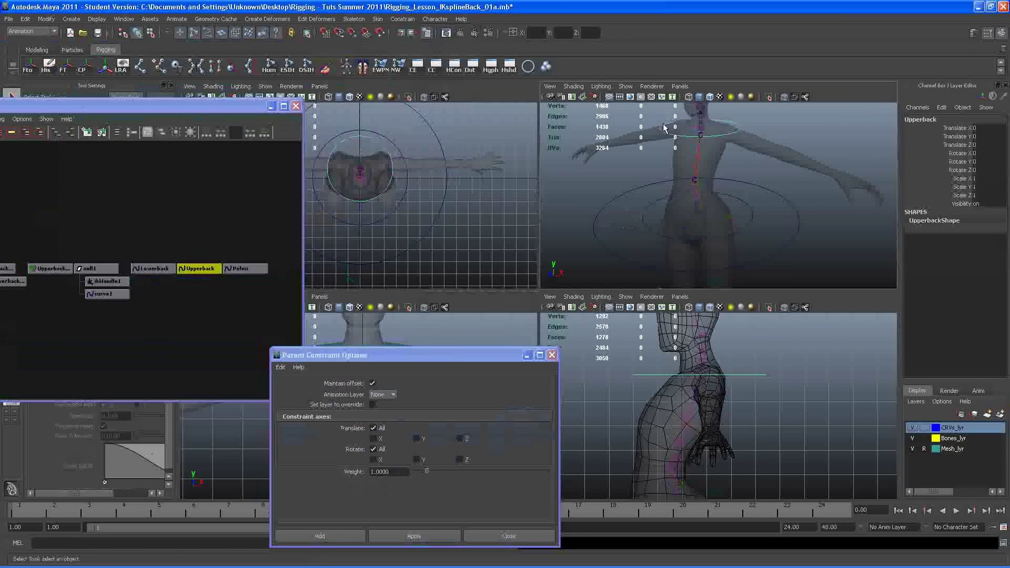
drag(139, 106, 220, 80)
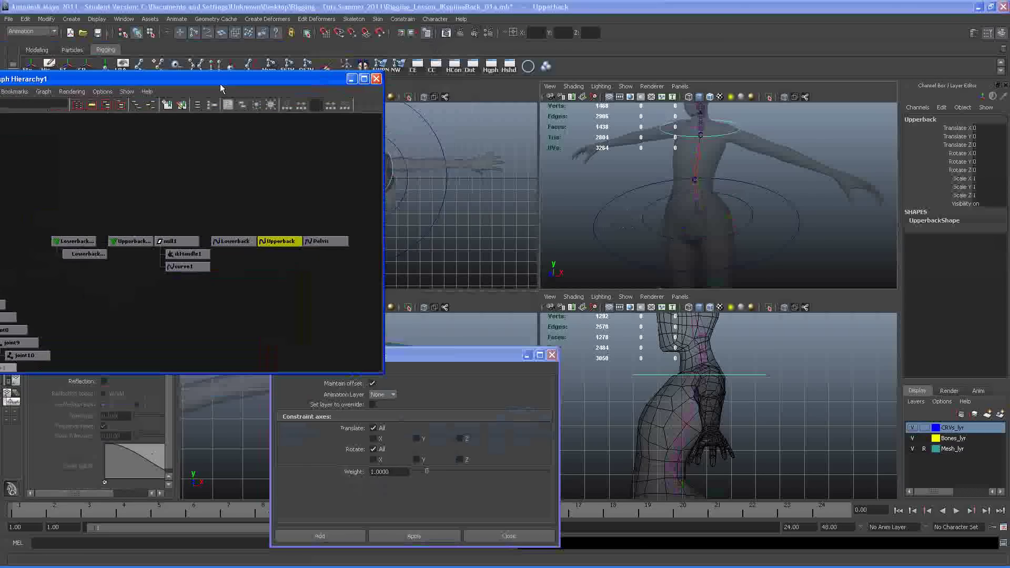
click(135, 242)
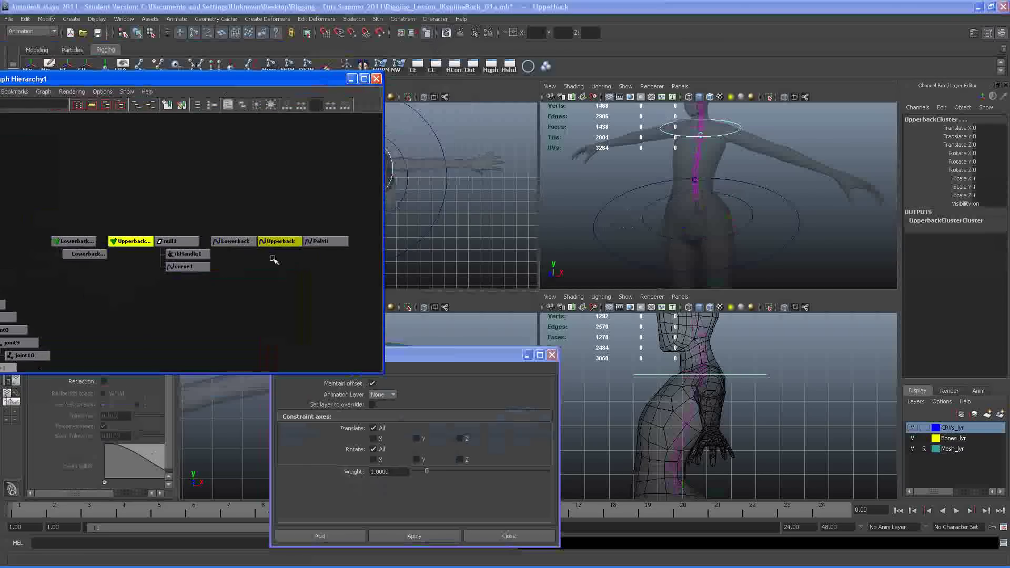
drag(272, 79, 213, 138)
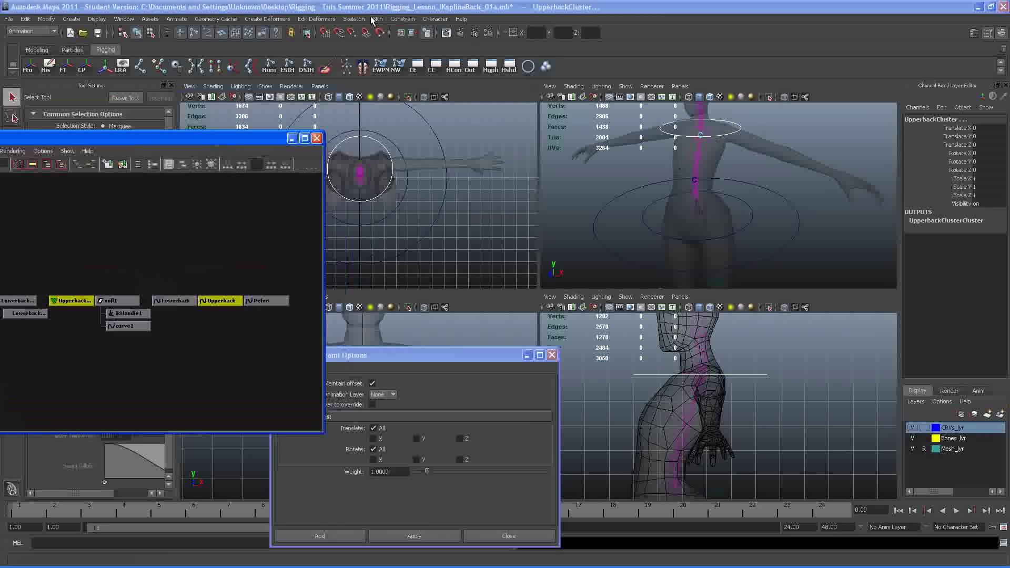
click(400, 19)
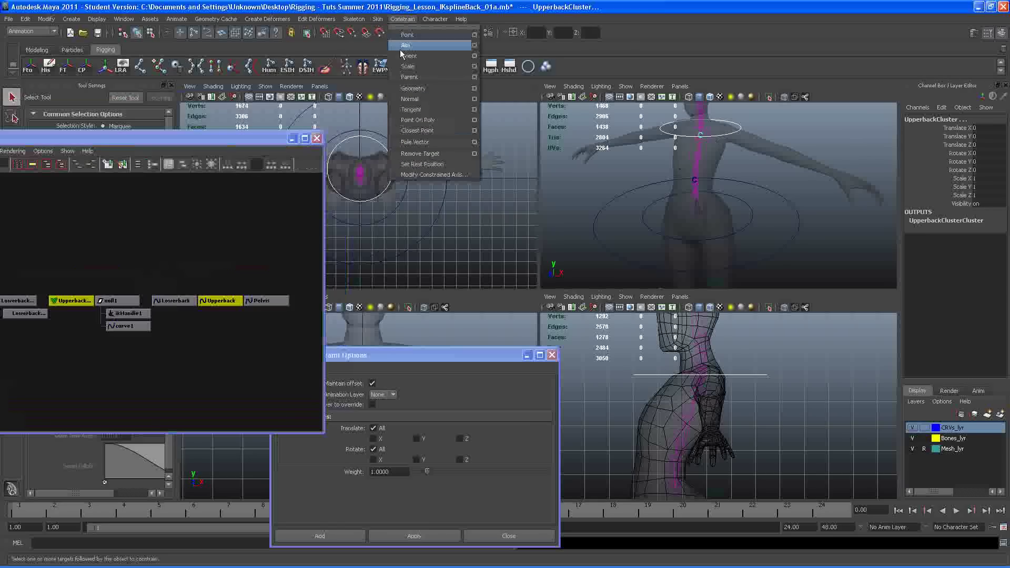
click(427, 80)
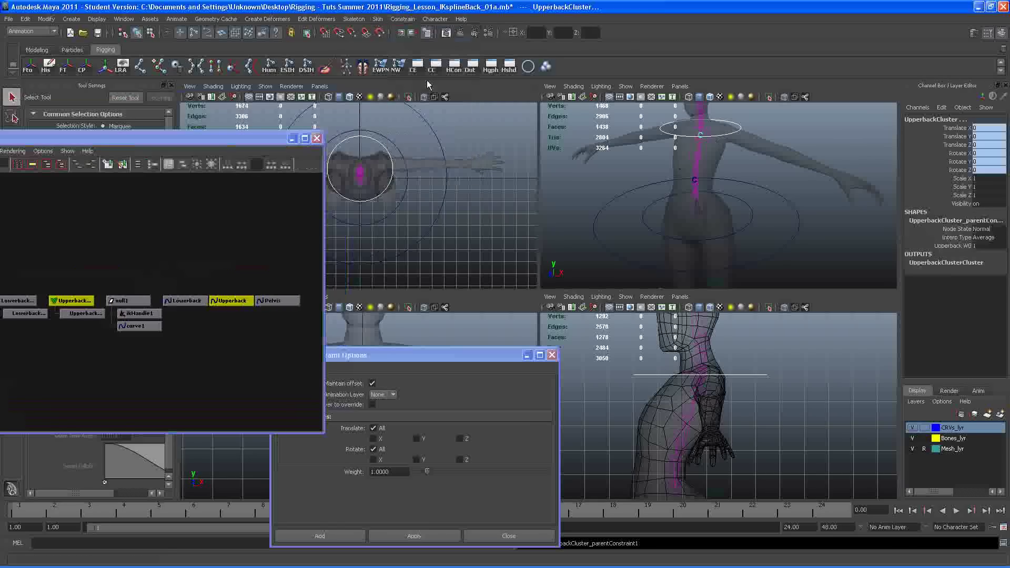
click(576, 208)
- Select the Upperback circle and ikHandle1 together and open them in the Connection Editor
alt+middle_drag(661, 175, 634, 184)
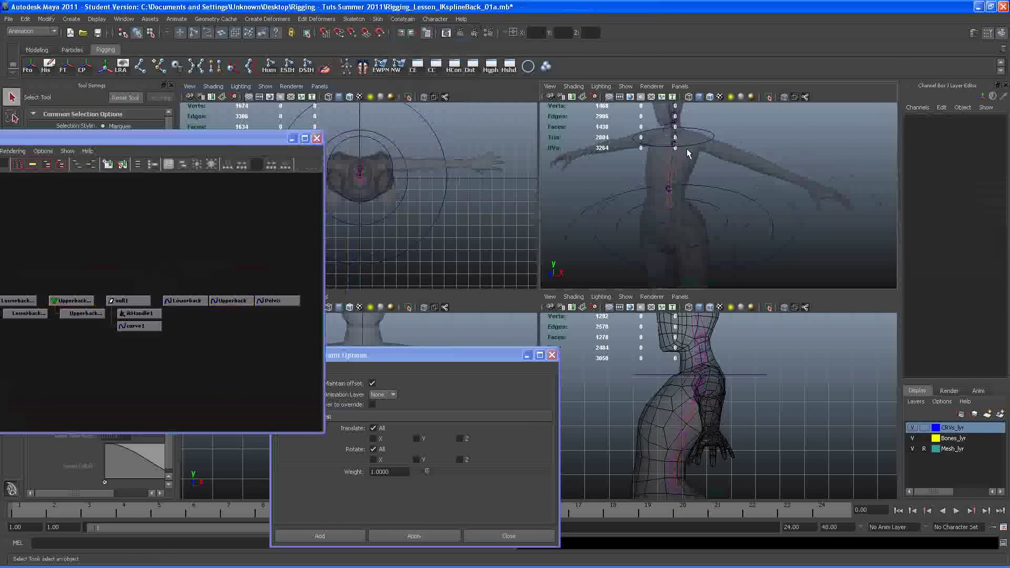
click(690, 144)
click(607, 173)
alt+drag(607, 173, 715, 156)
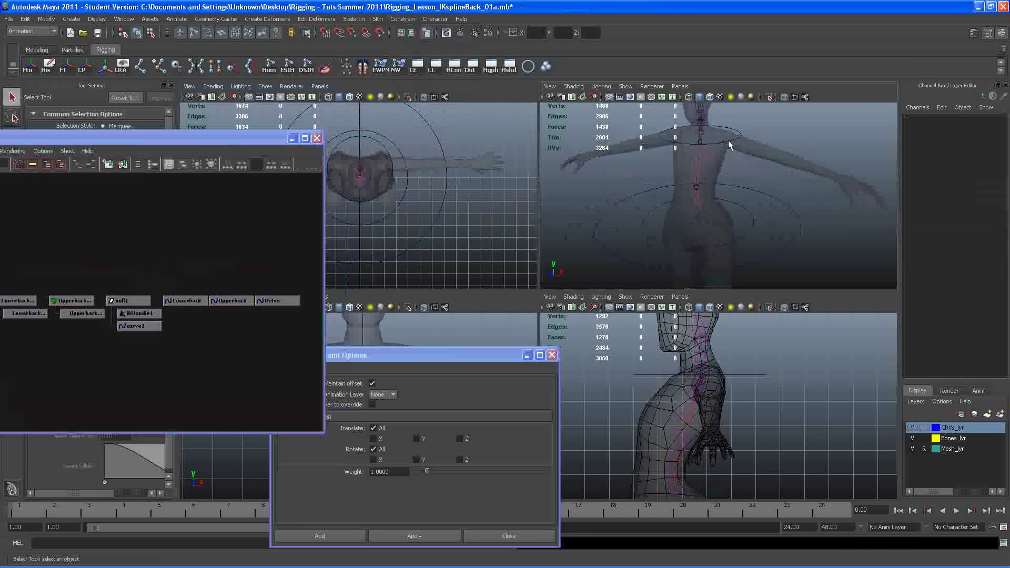
click(728, 140)
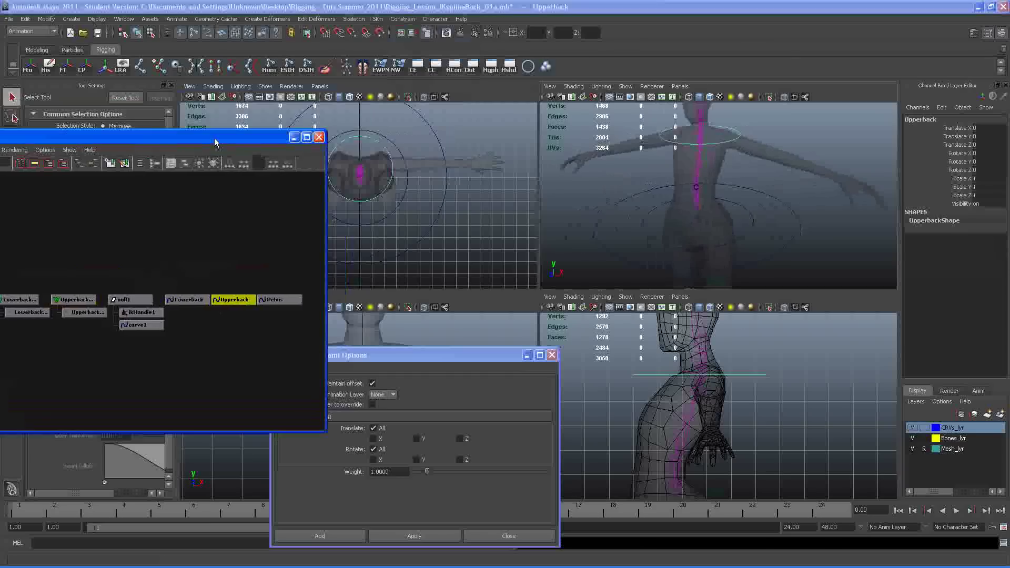
drag(214, 138, 243, 112)
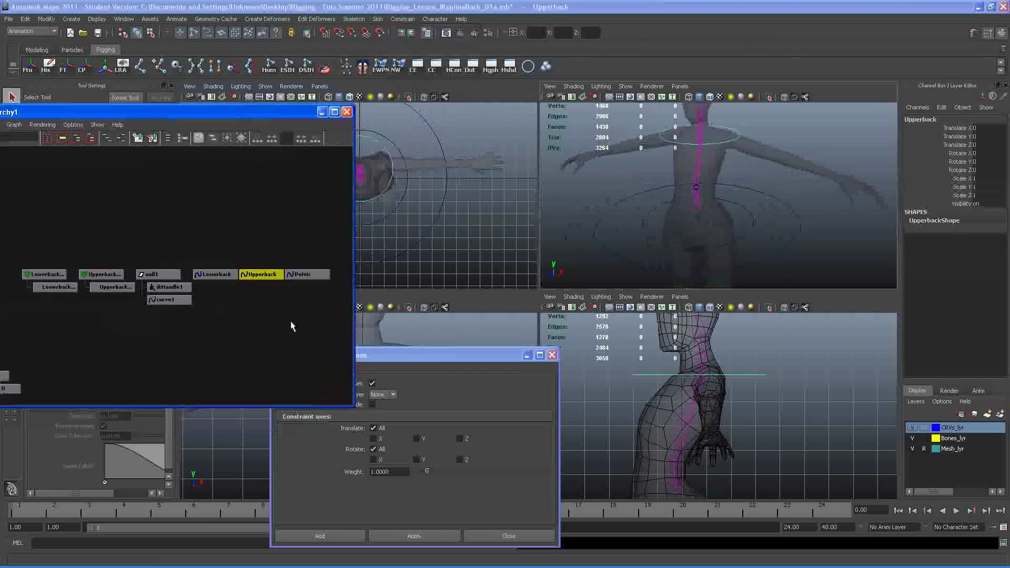
click(160, 287)
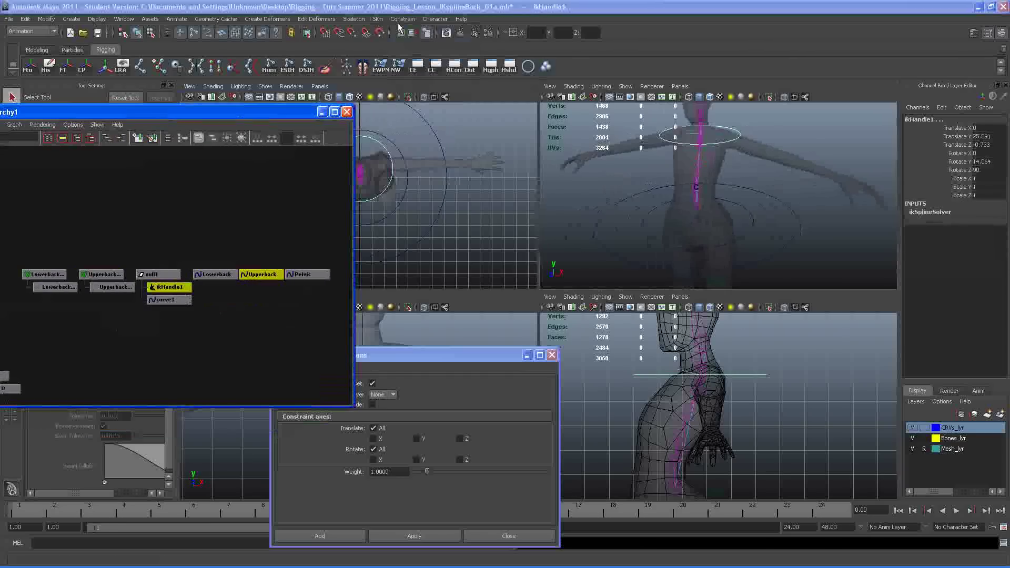
click(96, 19)
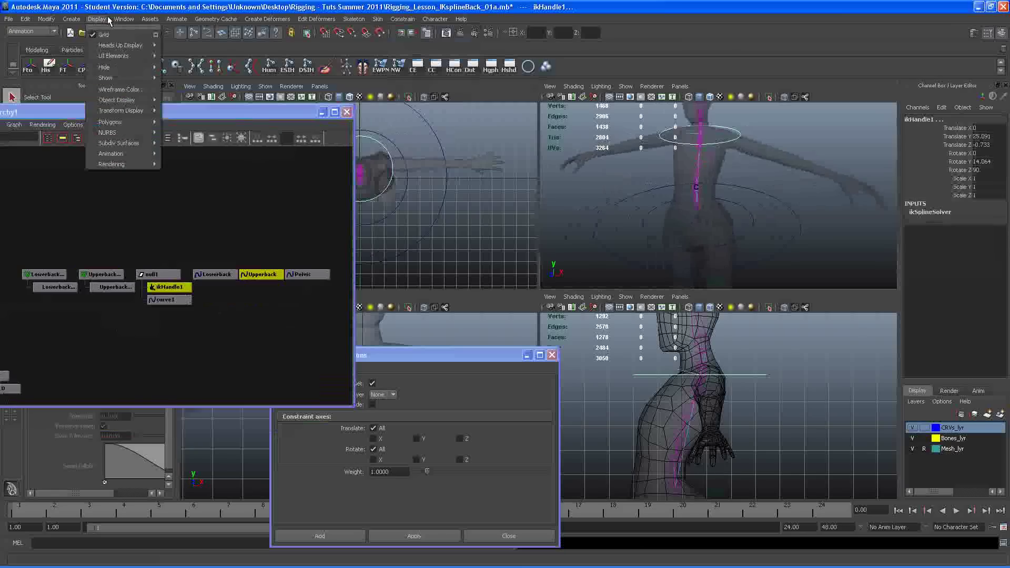
mouse_move(123, 19)
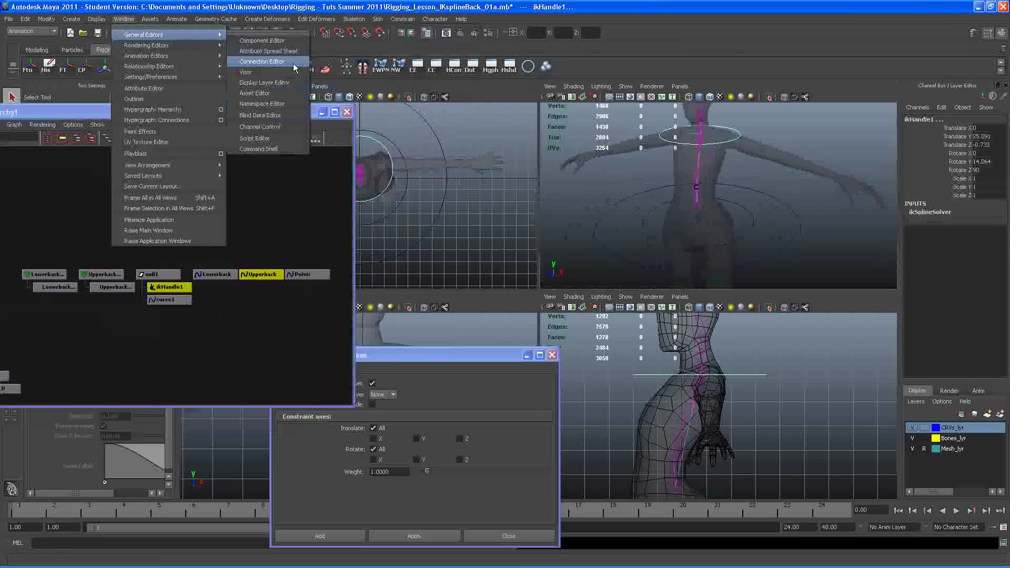
click(293, 63)
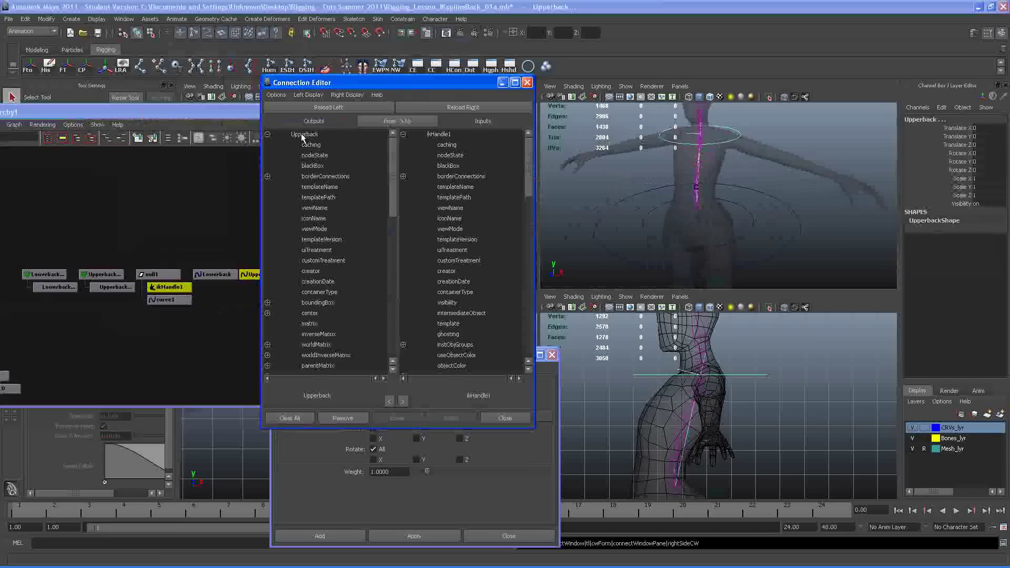
drag(335, 86, 449, 61)
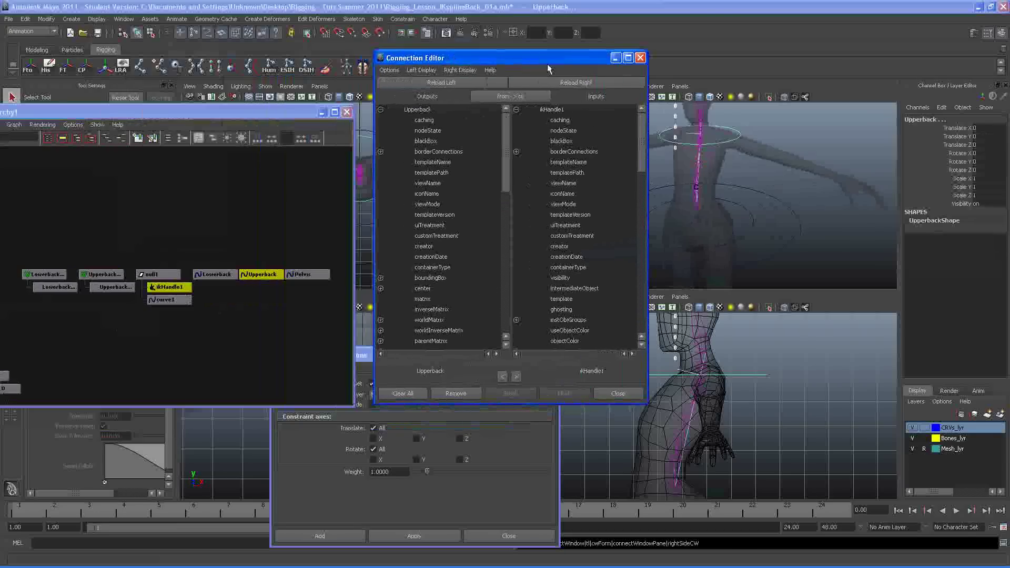
drag(411, 57, 390, 41)
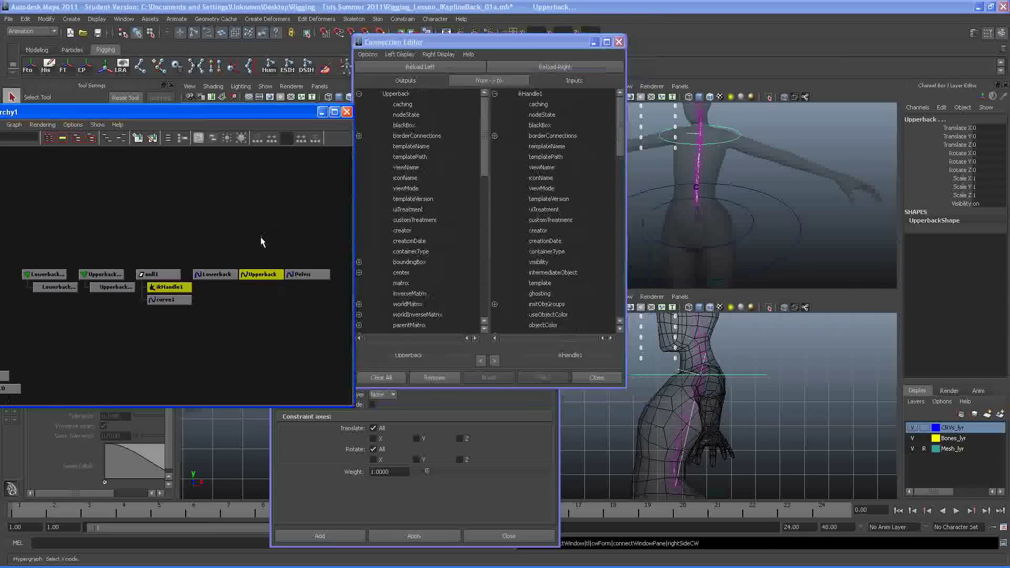
- Reload the Connection Editor with Upperback as the output node and ikHandle1 as the input node
click(255, 275)
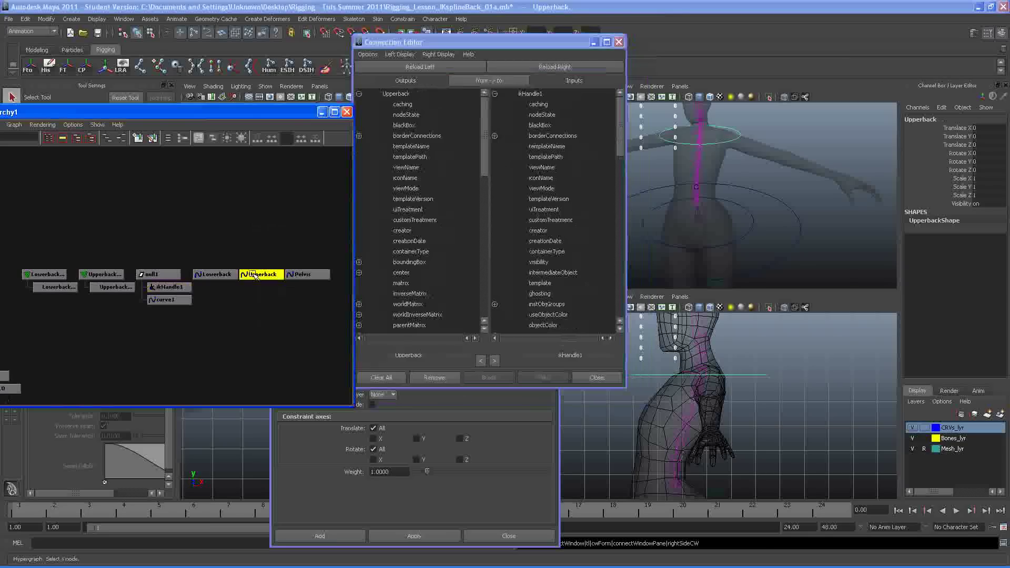
click(419, 67)
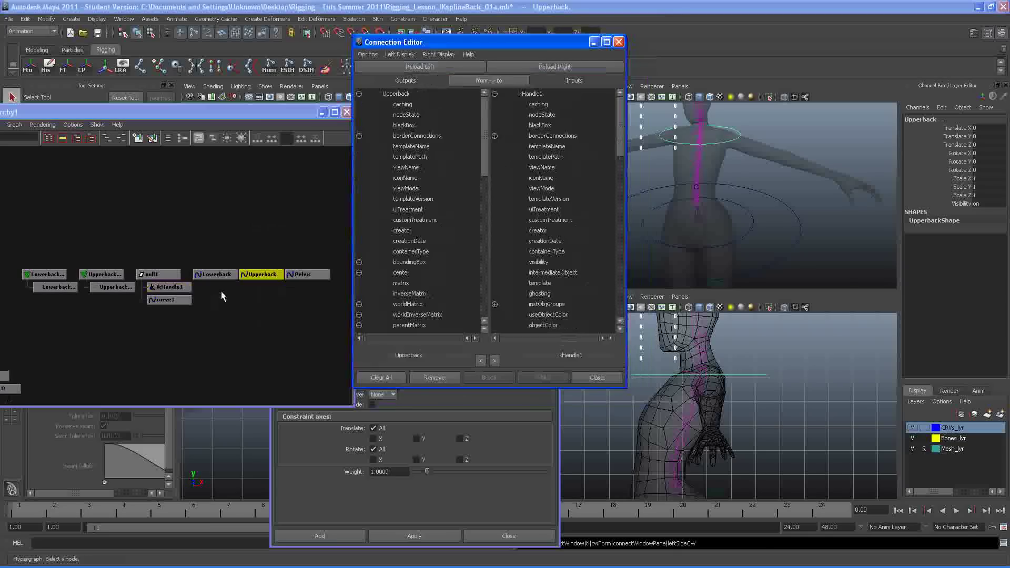
click(168, 288)
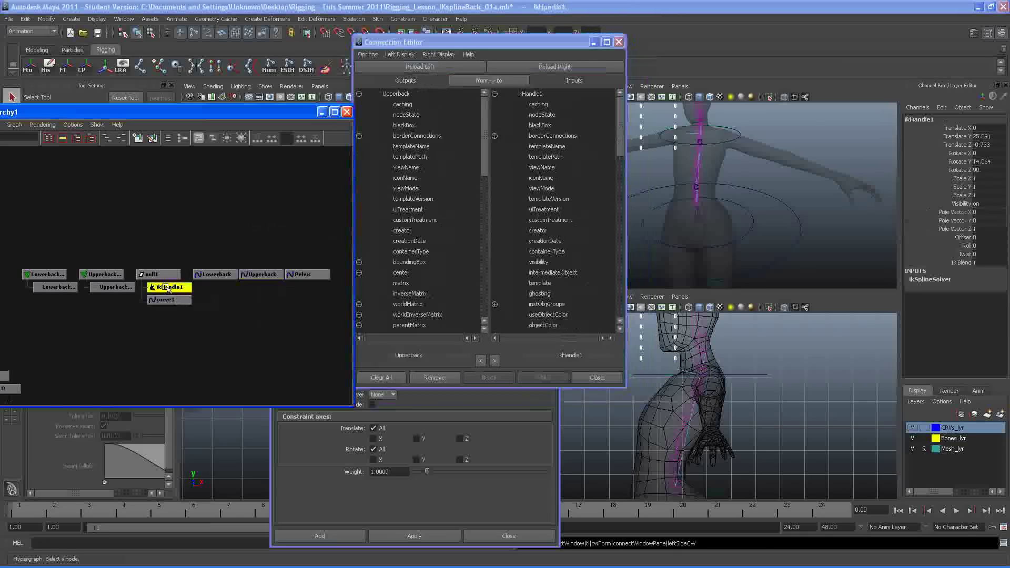
click(560, 67)
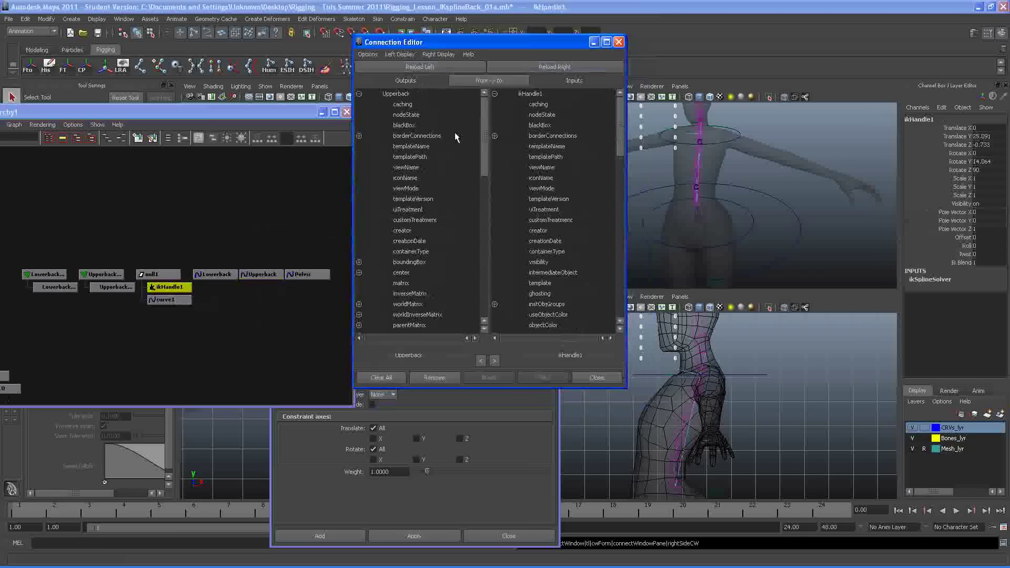
- Connect Upperback's rotateY output to ikHandle1's twist input and close the Connection Editor
drag(483, 119, 475, 256)
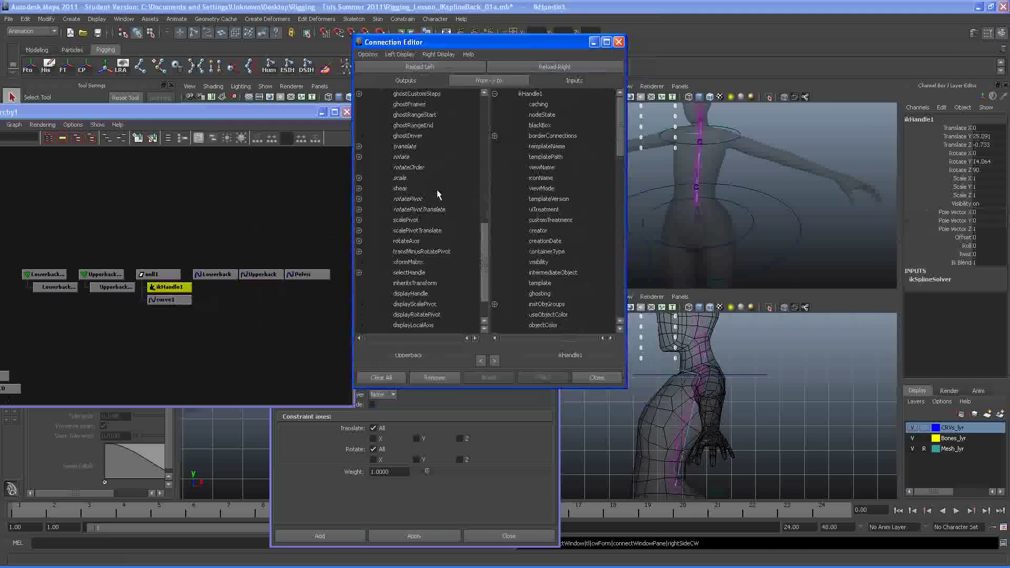
click(359, 157)
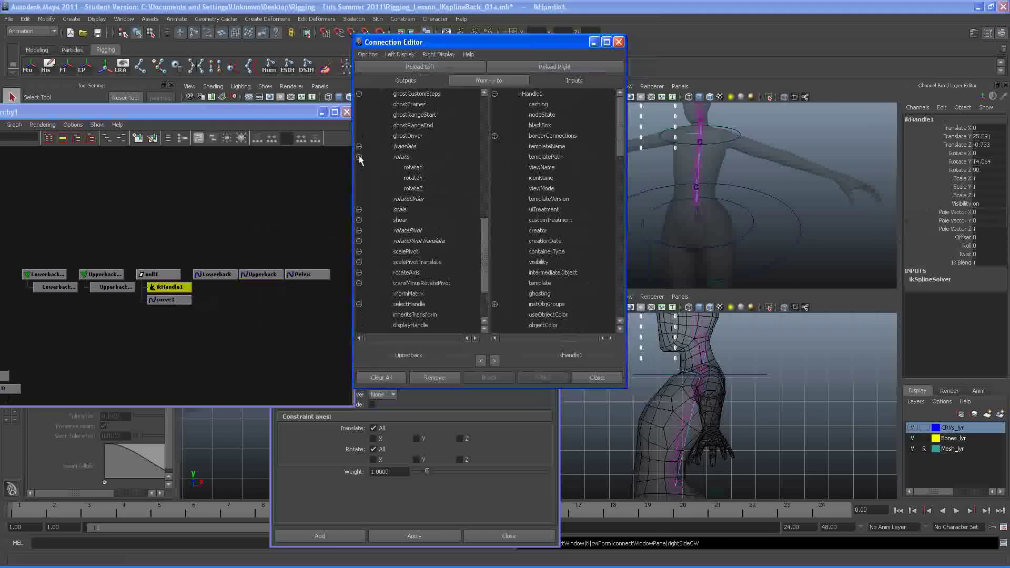
click(421, 179)
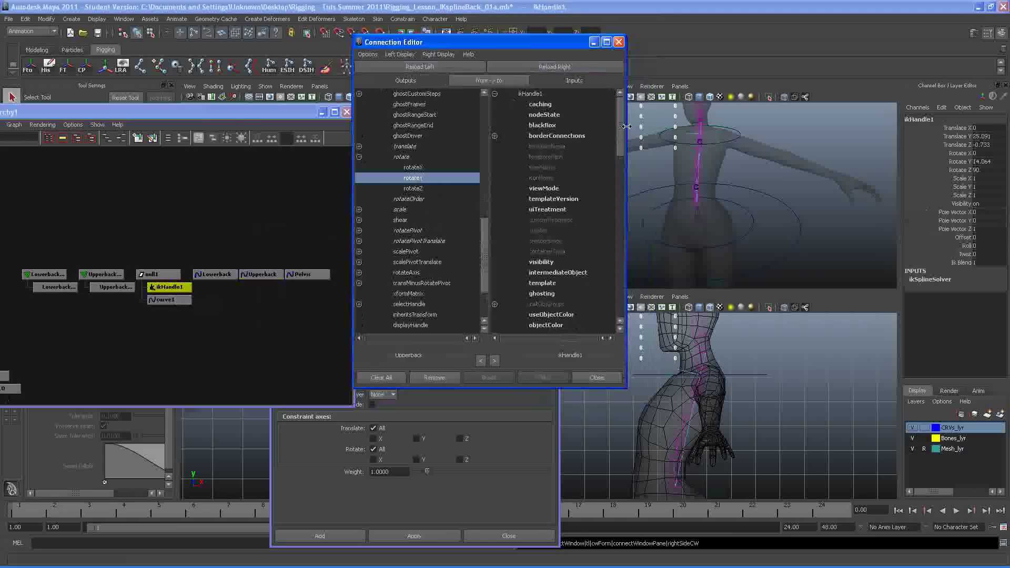
drag(622, 124, 620, 342)
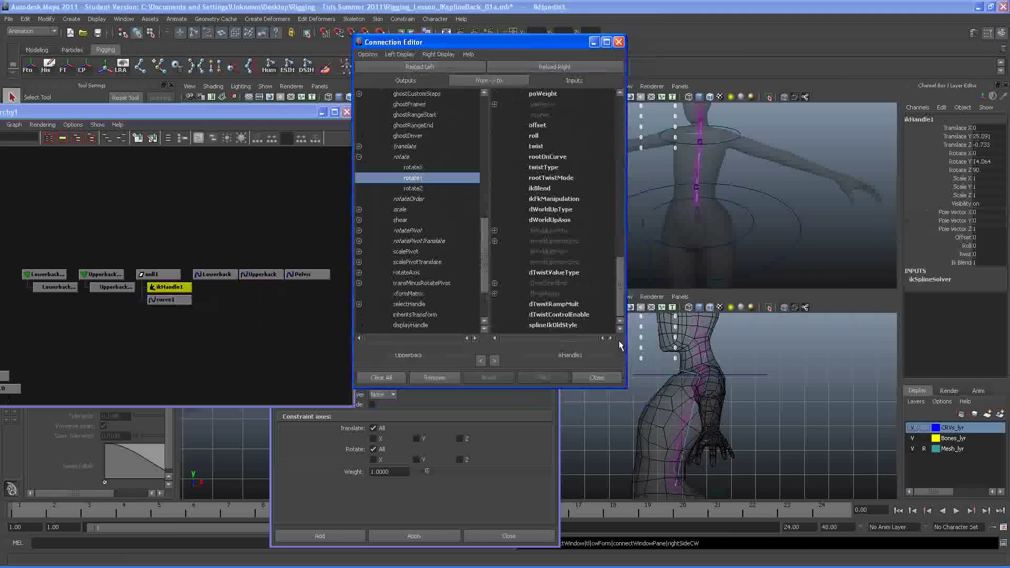
click(541, 147)
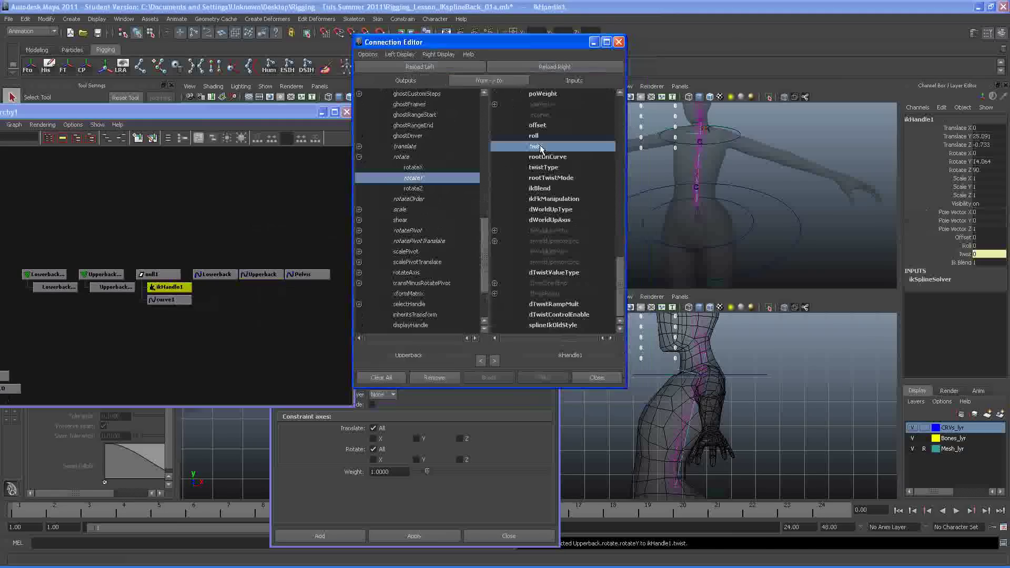
click(596, 378)
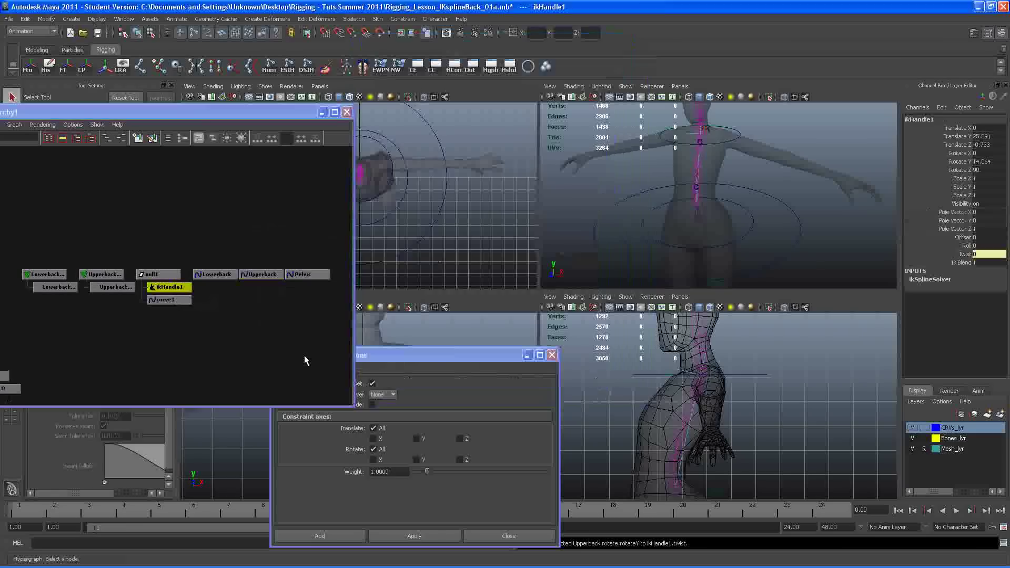
click(306, 357)
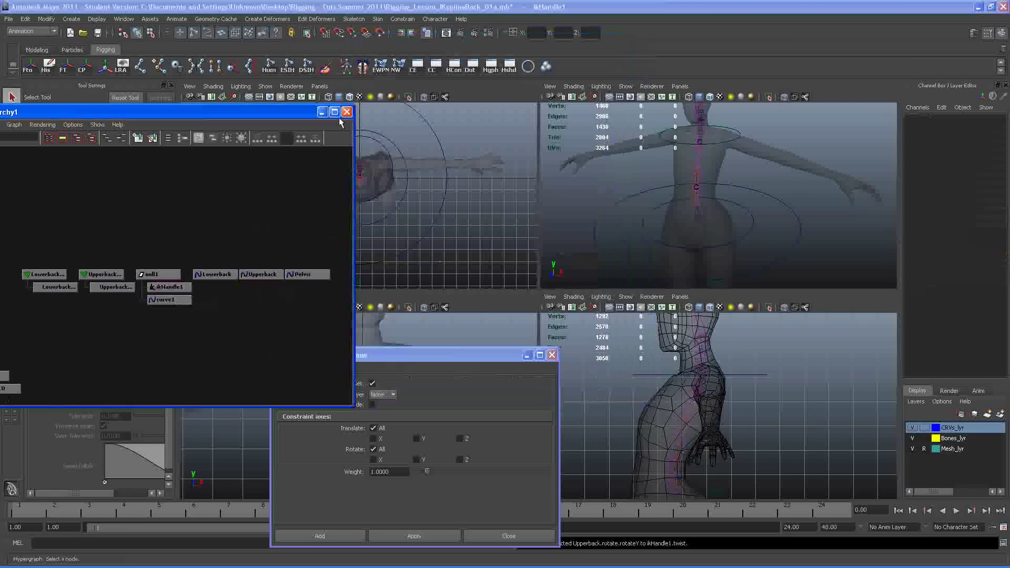
- Test the spine twist by rotating the Upperback circle to about 27, 51 and 13 degrees in X, Y and Z, and reset all three rotations to 0
click(675, 141)
key(e)
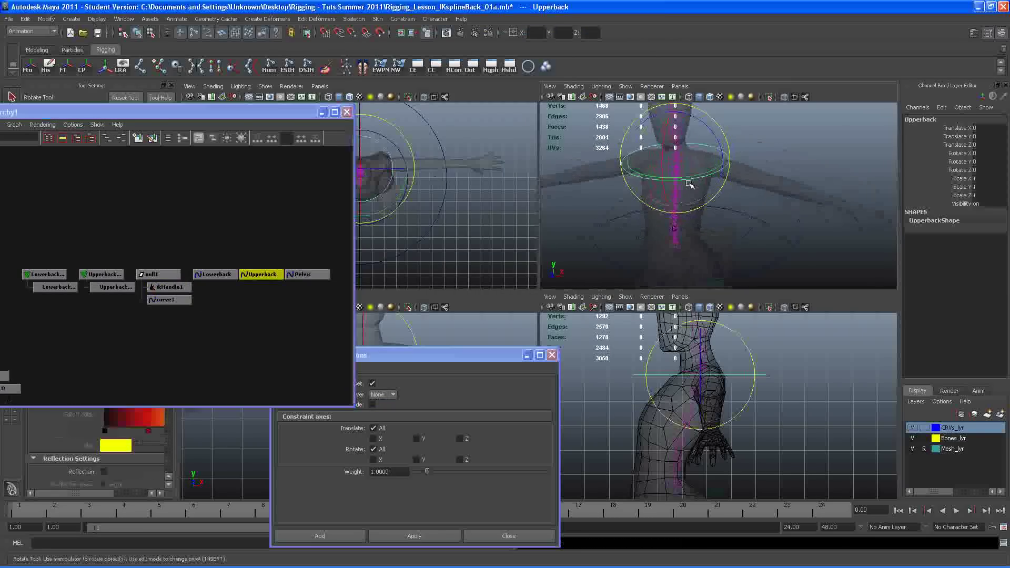
drag(690, 184, 720, 176)
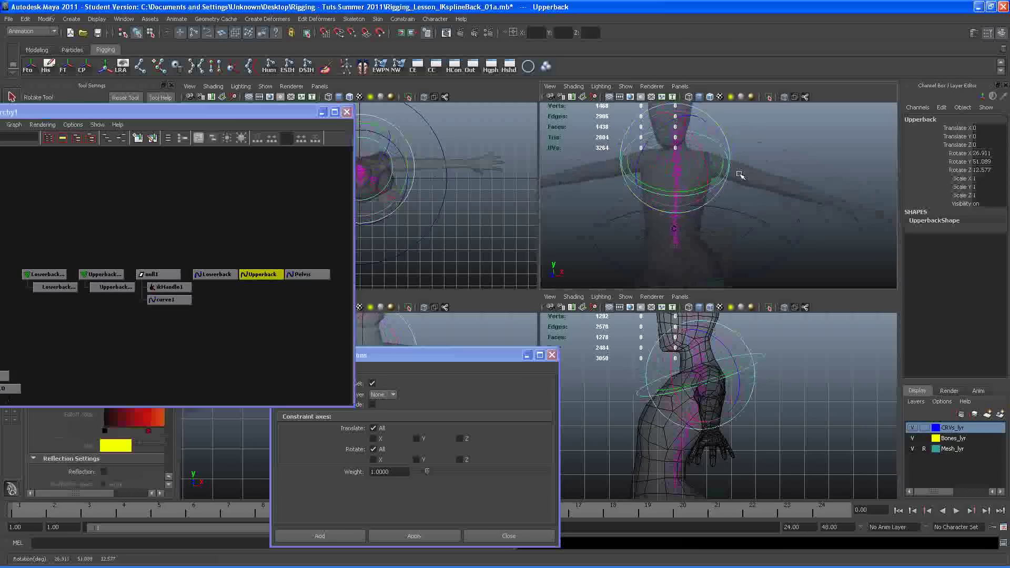
alt+drag(739, 223, 702, 250)
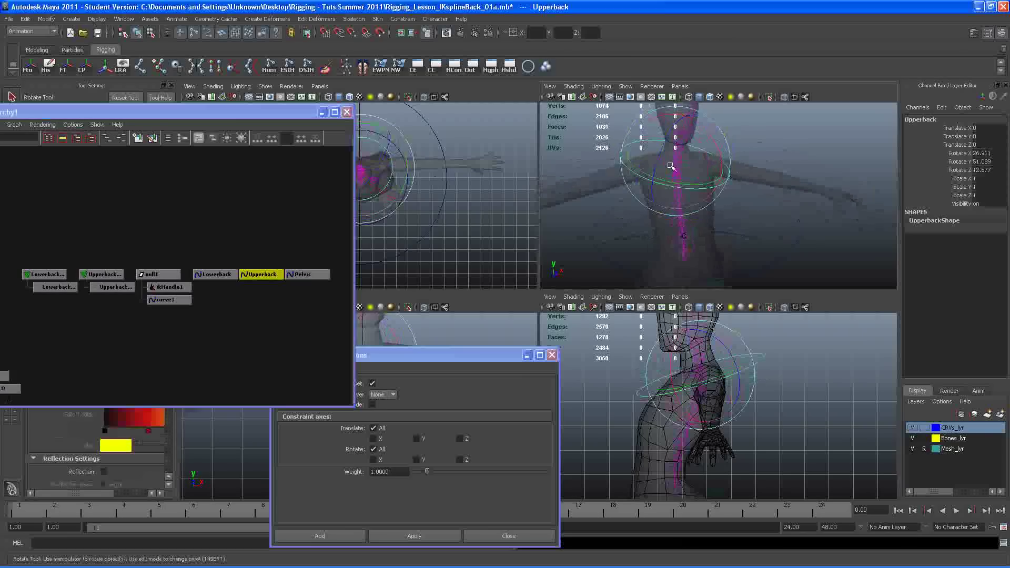
alt+drag(683, 169, 712, 160)
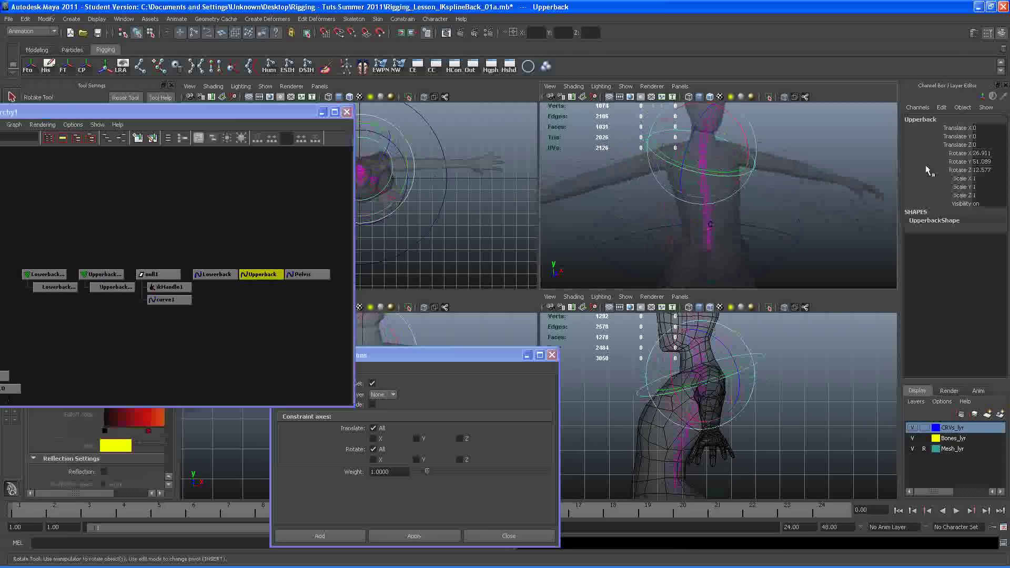
drag(980, 153, 987, 169)
text(0)
key(Return)
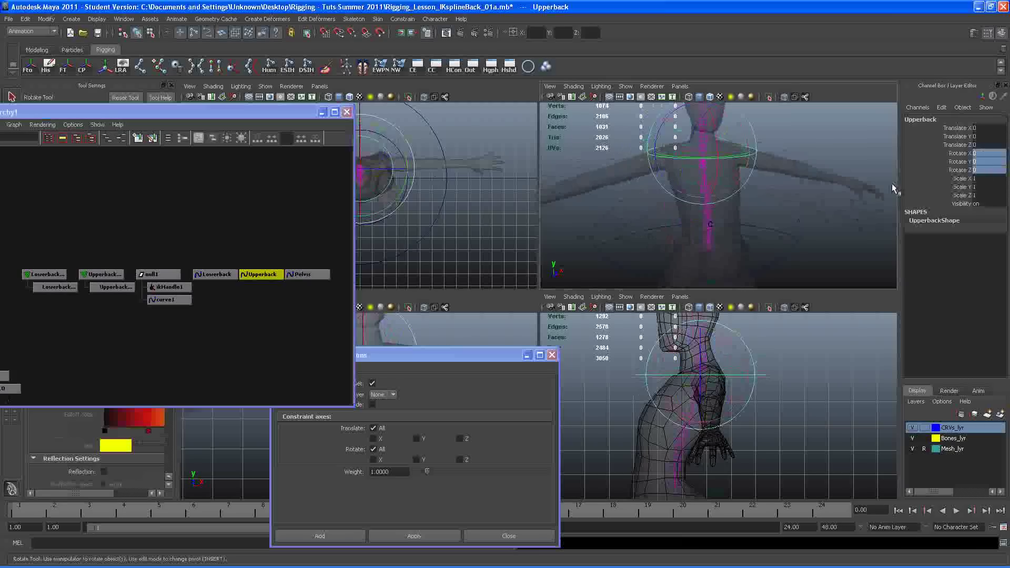
click(810, 193)
- Test-move the Lowerback and Upperback circles together with the Move tool and undo the move
mouse_move(701, 207)
alt+right_down()
mouse_move(670, 196)
mouse_move(672, 219)
mouse_move(702, 227)
alt+right_up()
mouse_move(681, 221)
alt+mouse_down()
mouse_move(670, 191)
mouse_move(686, 158)
mouse_move(690, 191)
mouse_move(679, 213)
alt+mouse_up()
click(673, 201)
key(q)
shift+click(685, 153)
key(w)
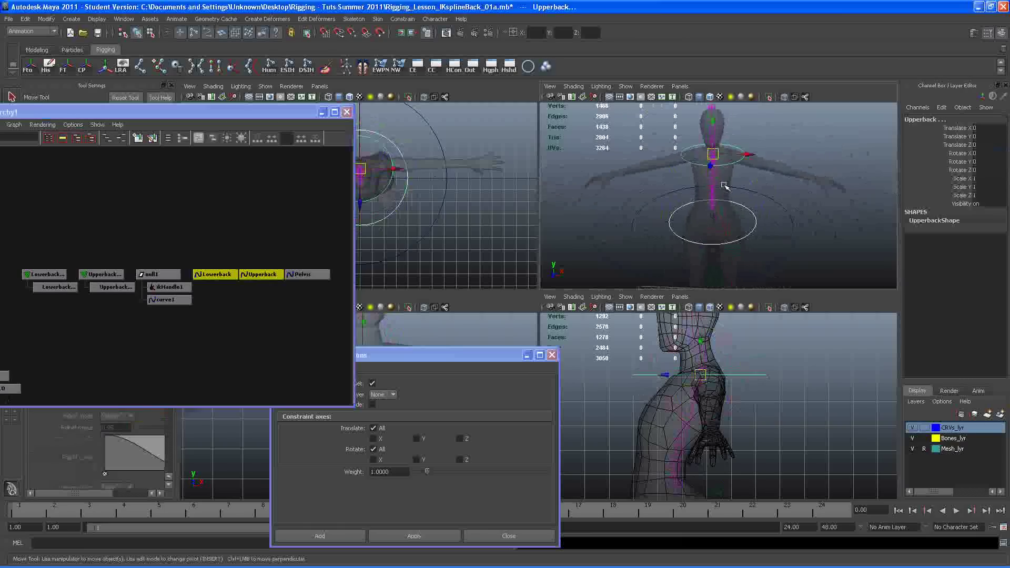
drag(745, 153, 777, 177)
key(ctrl+z)
key(q)
- Constrain the spine's root joint, joint1, to the Pelvis circle with a Parent constraint and a Scale constraint
click(634, 214)
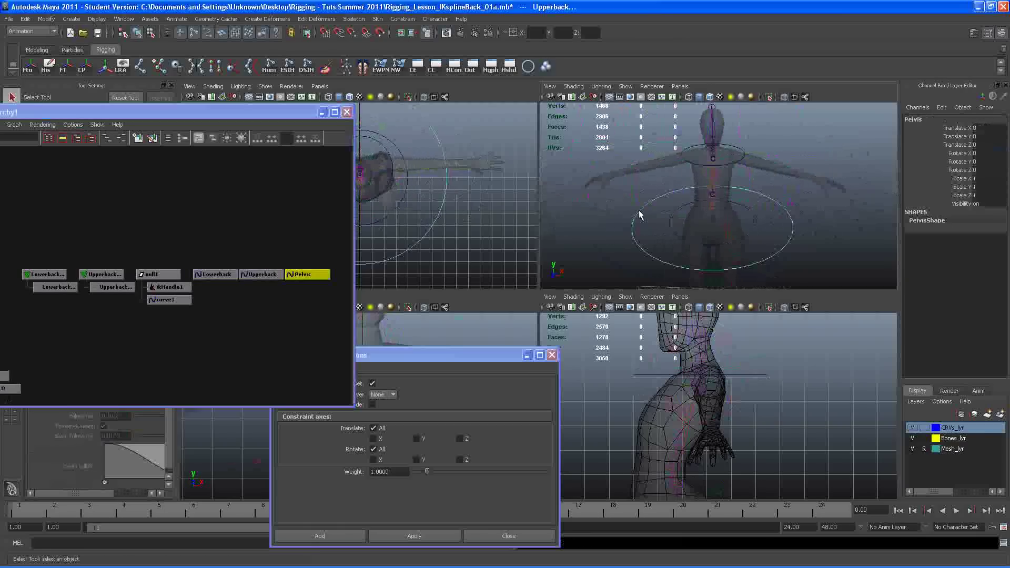
mouse_move(634, 213)
alt+mouse_down()
mouse_move(649, 227)
mouse_move(640, 208)
alt+mouse_up()
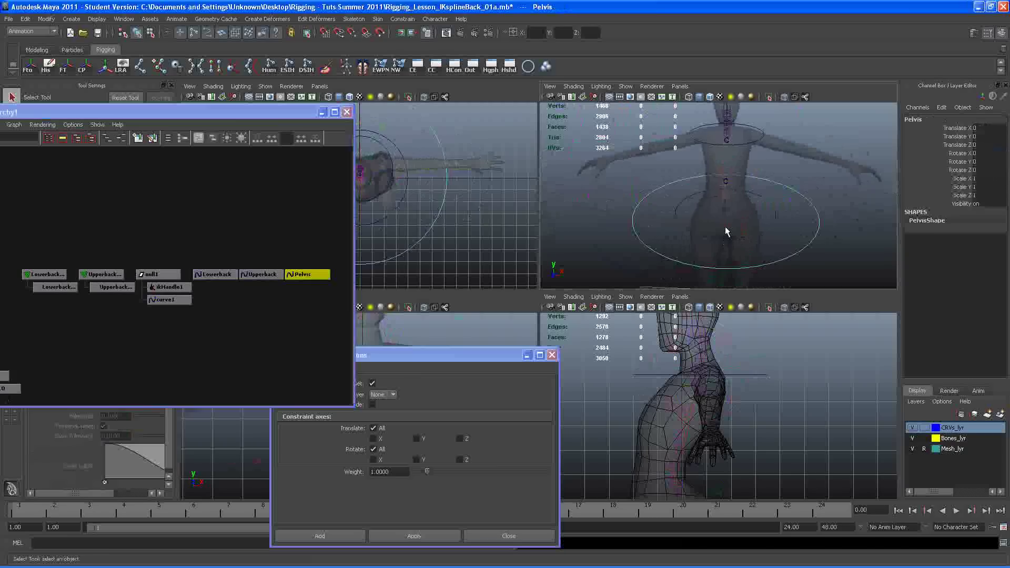
click(726, 210)
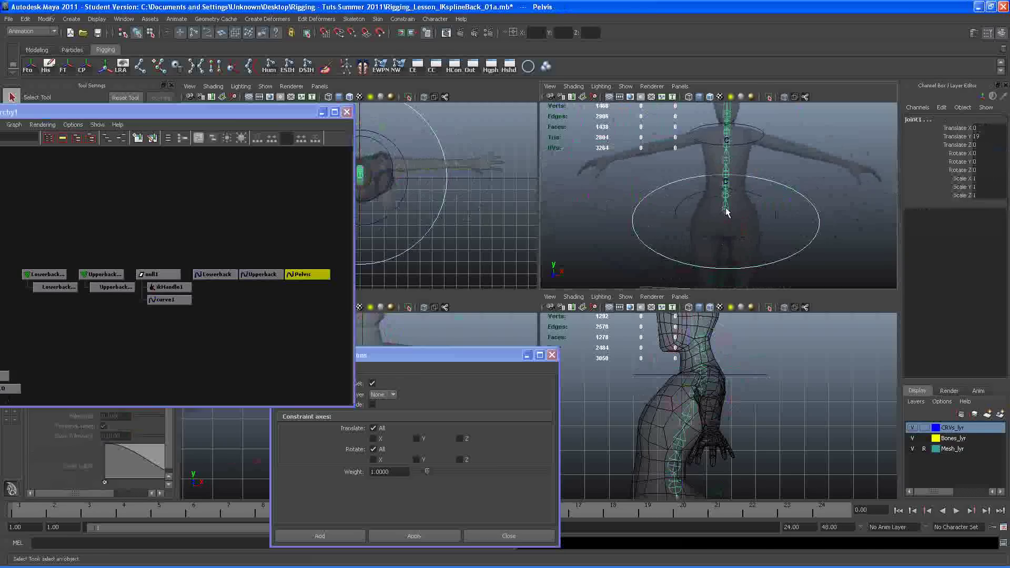
click(398, 19)
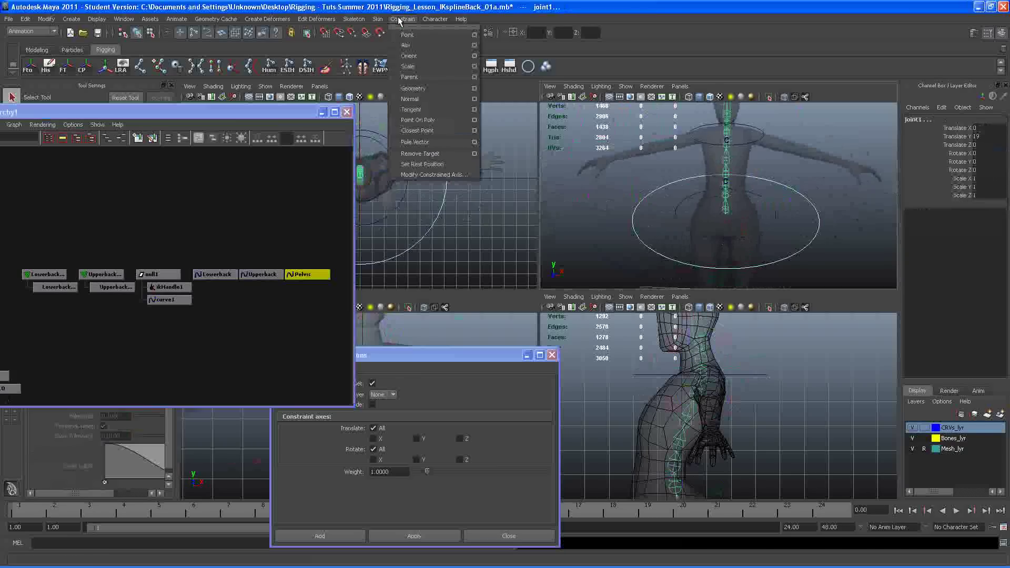
click(418, 74)
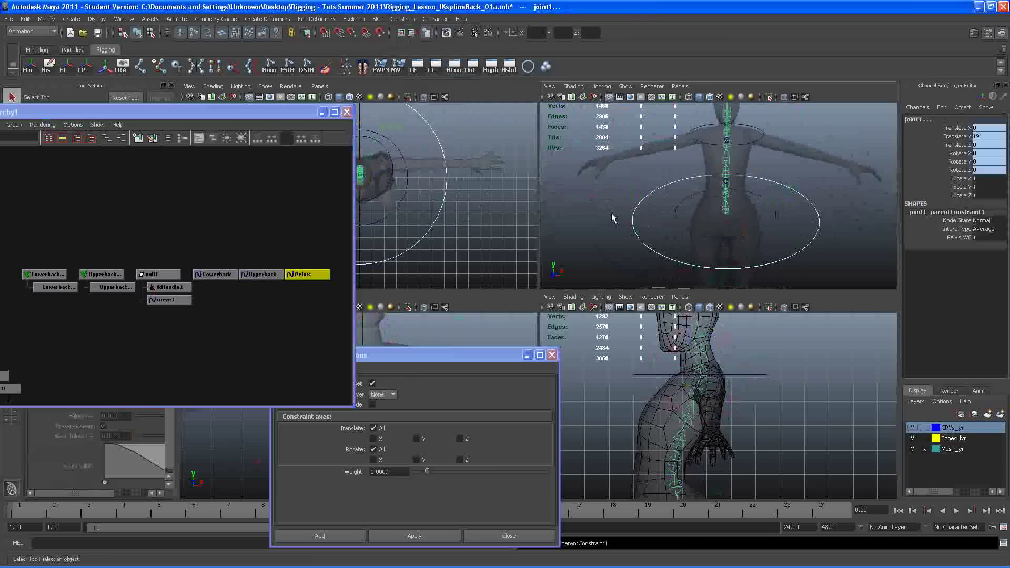
click(403, 19)
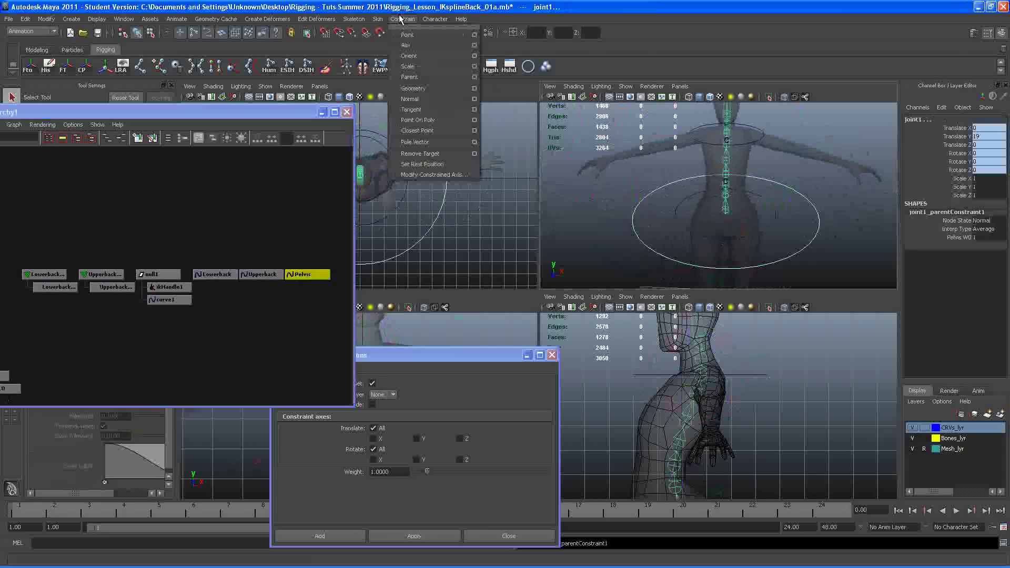
click(415, 62)
click(606, 187)
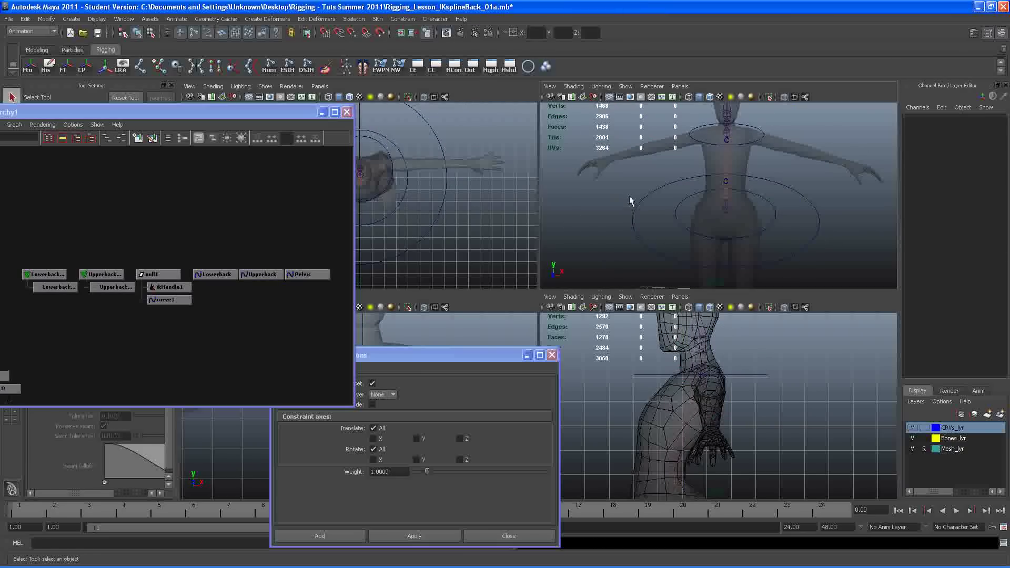
- Parent the Upperback circle under Lowerback and the Lowerback circle under Pelvis in the Hypergraph hierarchy
click(698, 133)
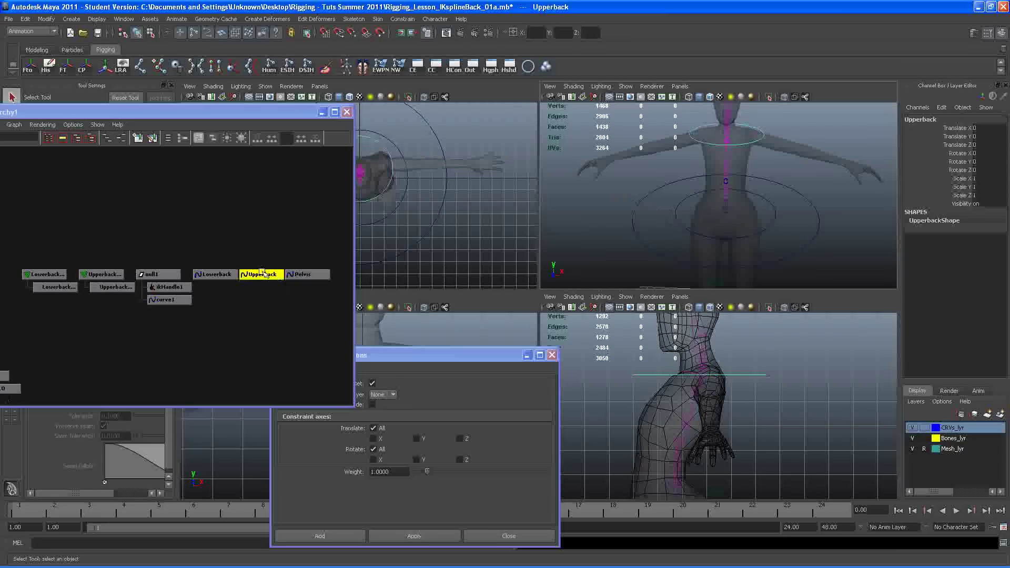
alt+middle_drag(262, 295, 223, 300)
alt+right_drag(223, 300, 283, 312)
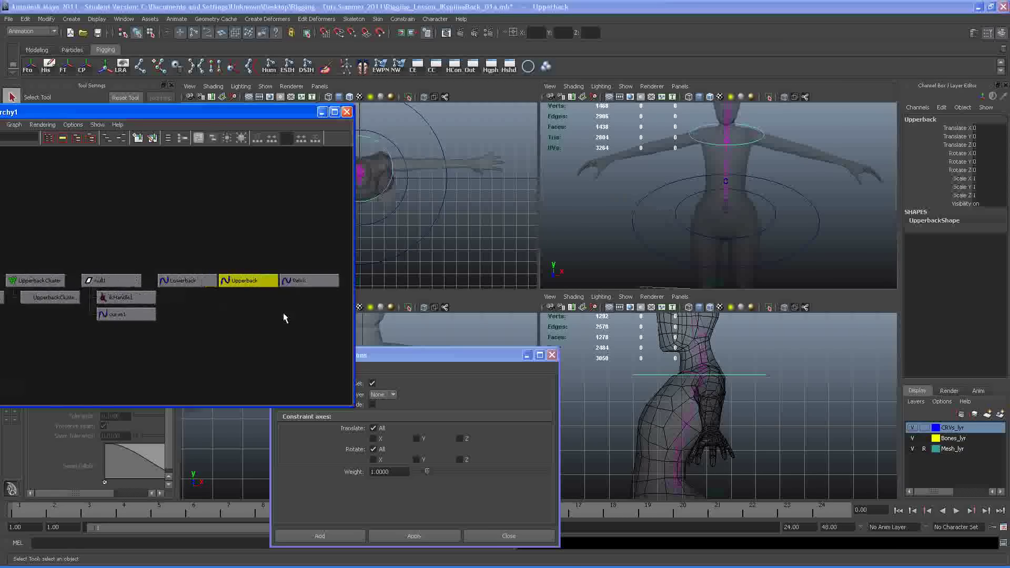
alt+middle_drag(282, 312, 230, 267)
click(141, 266)
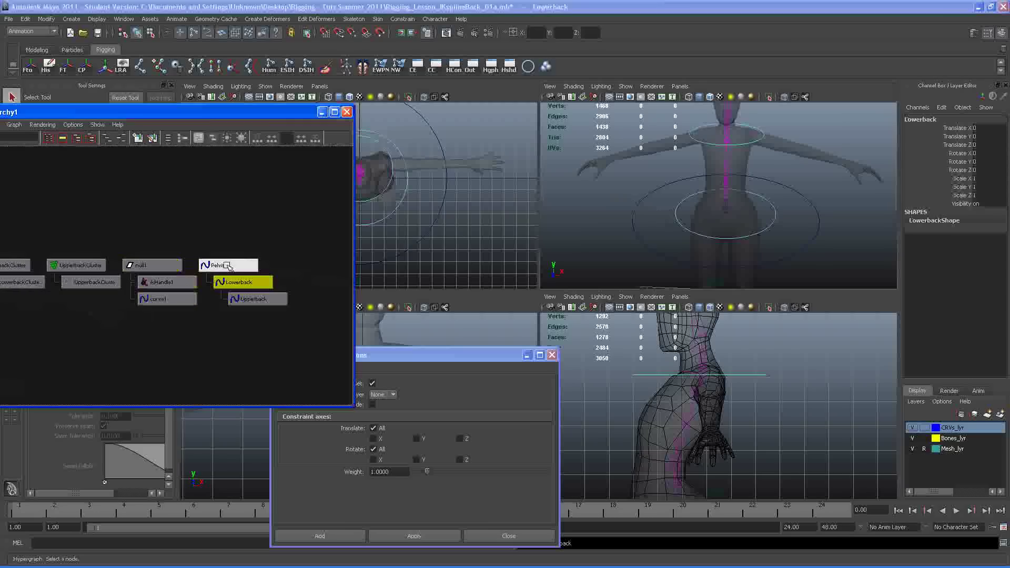
- Test the Pelvis control by moving and scaling it, undo both changes, and clear the selection
click(229, 241)
click(230, 263)
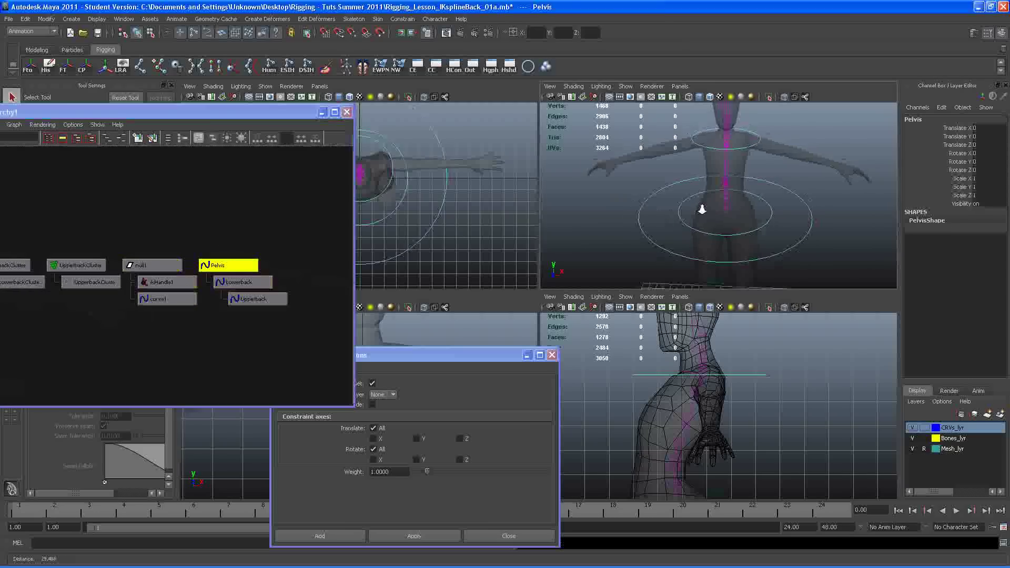
scroll(704, 214, down, 3)
key(w)
drag(751, 201, 720, 249)
key(ctrl+z)
key(r)
key(ctrl+z)
key(q)
click(772, 218)
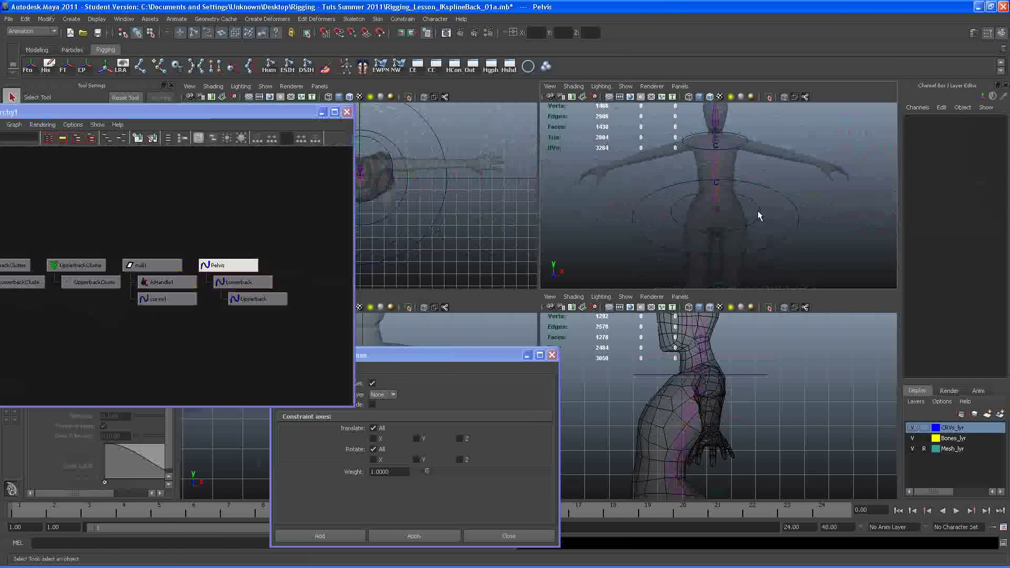
- Test-rotate the Lowerback and Upperback circles together to about -37.5 degrees in Z, undo the rotation, and deselect the circles
click(741, 149)
click(760, 213)
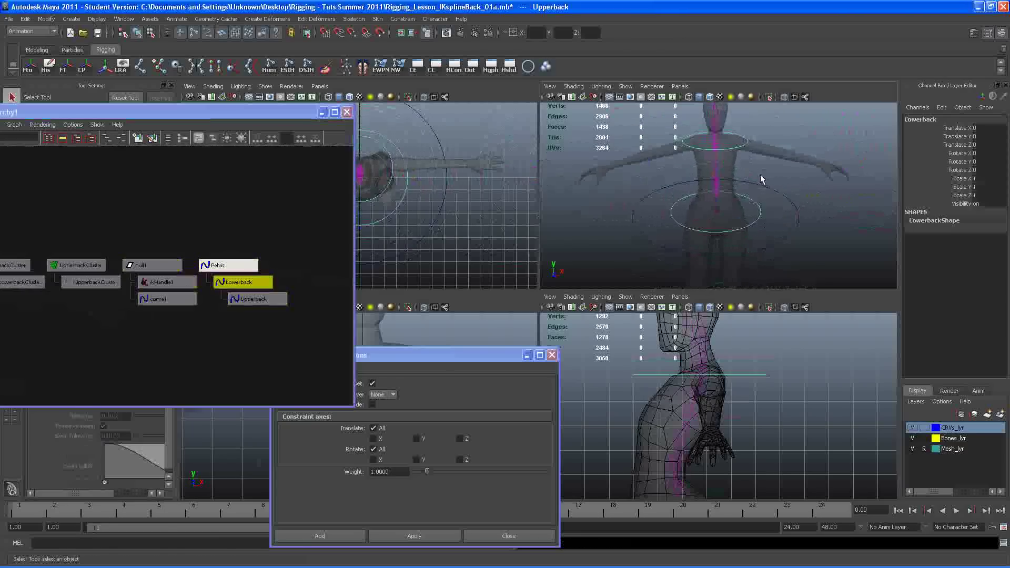
click(773, 223)
click(761, 216)
shift+click(745, 141)
key(e)
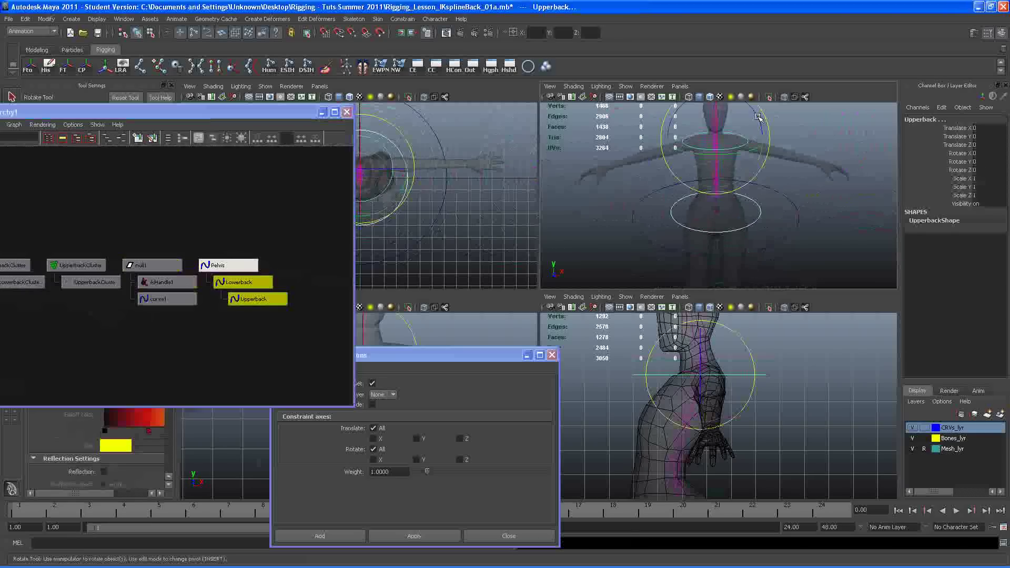
drag(759, 114, 776, 143)
key(ctrl+z)
key(ctrl+z)
key(ctrl+z)
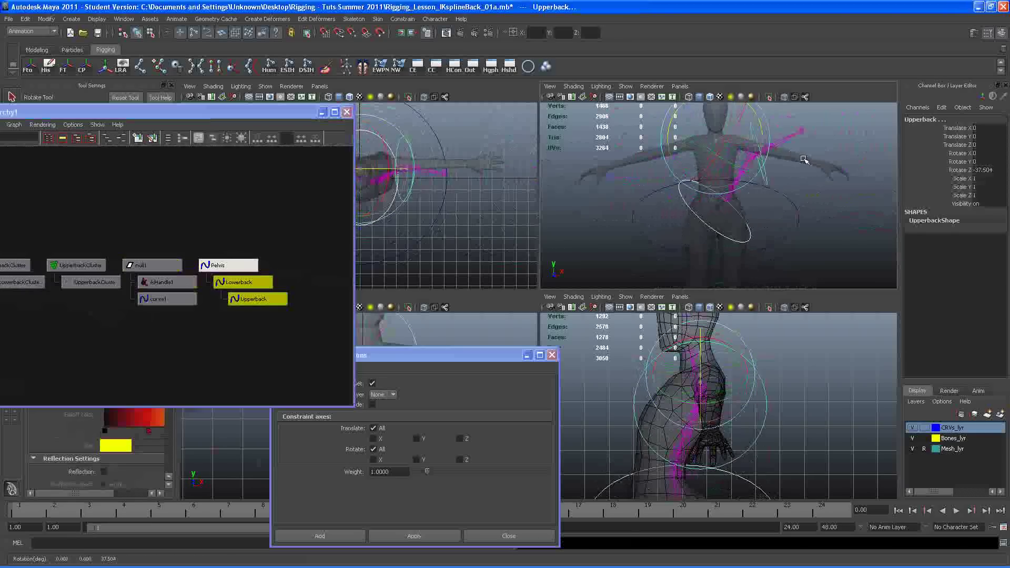
key(q)
mouse_move(772, 202)
alt+mouse_down()
mouse_move(842, 214)
mouse_move(801, 197)
mouse_move(784, 207)
alt+mouse_up()
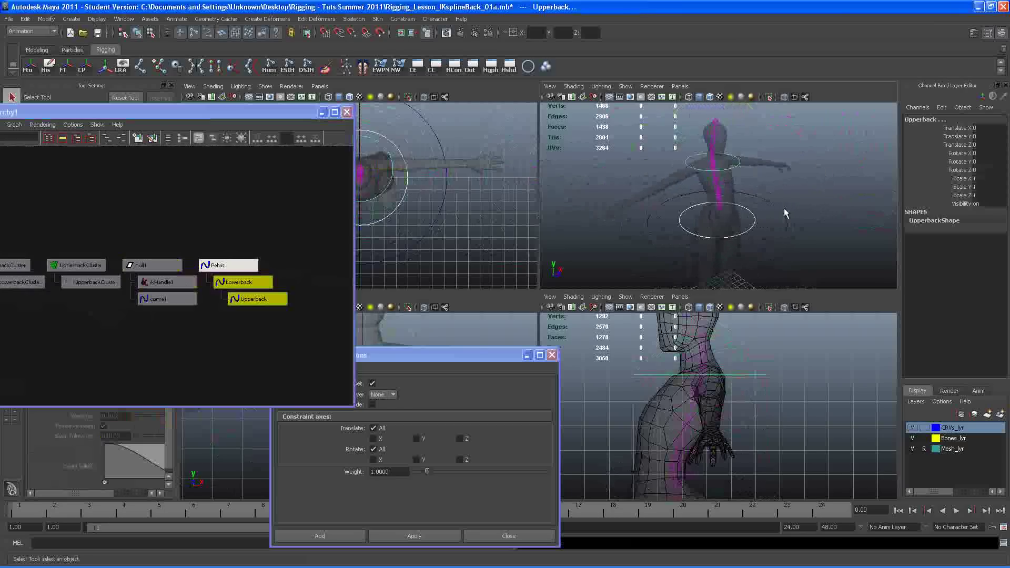
click(825, 209)
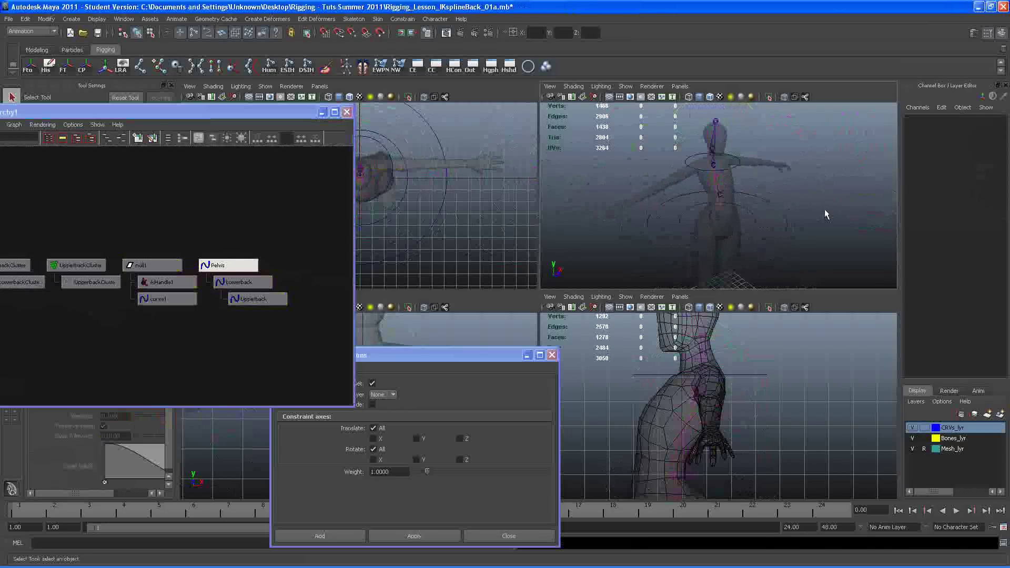